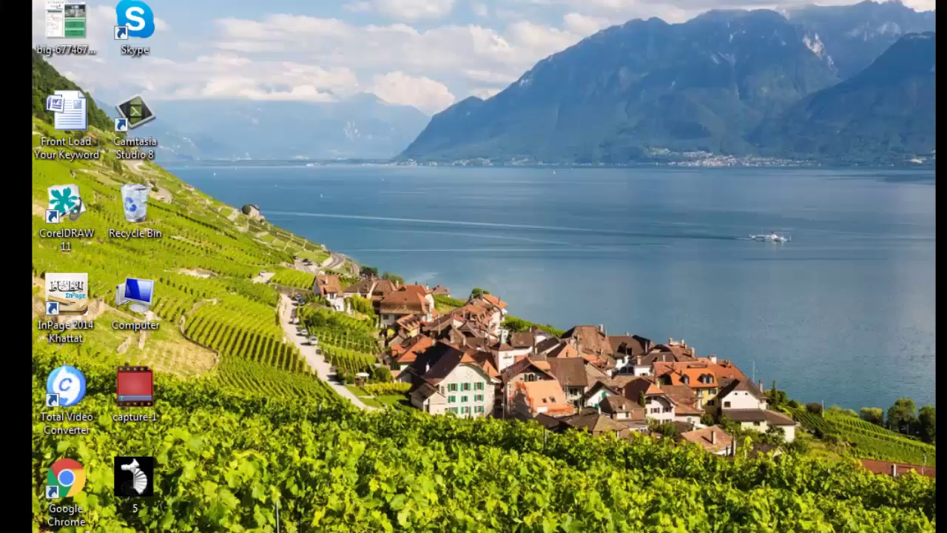
# Step: Launch Microsoft Office Excel 2007 from the Start menu
pyautogui.press('super')
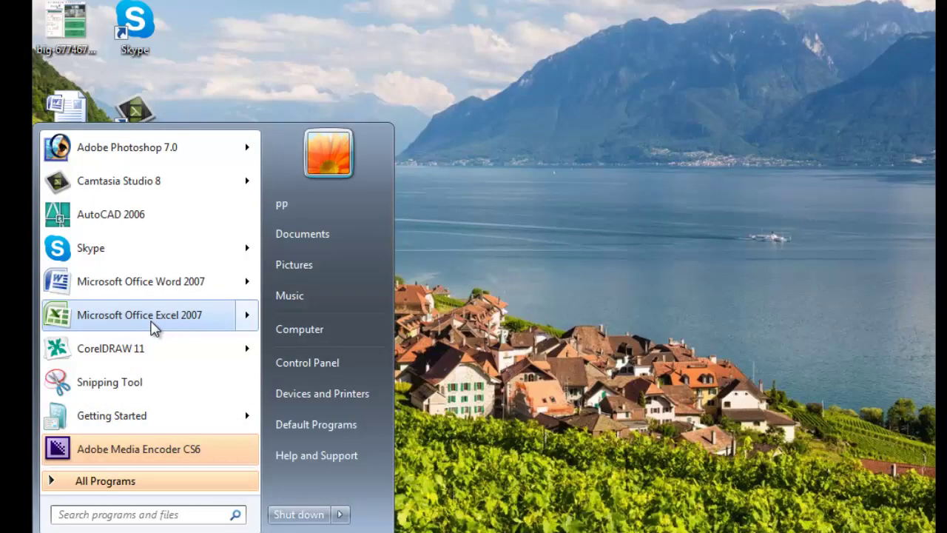
pyautogui.click(152, 325)
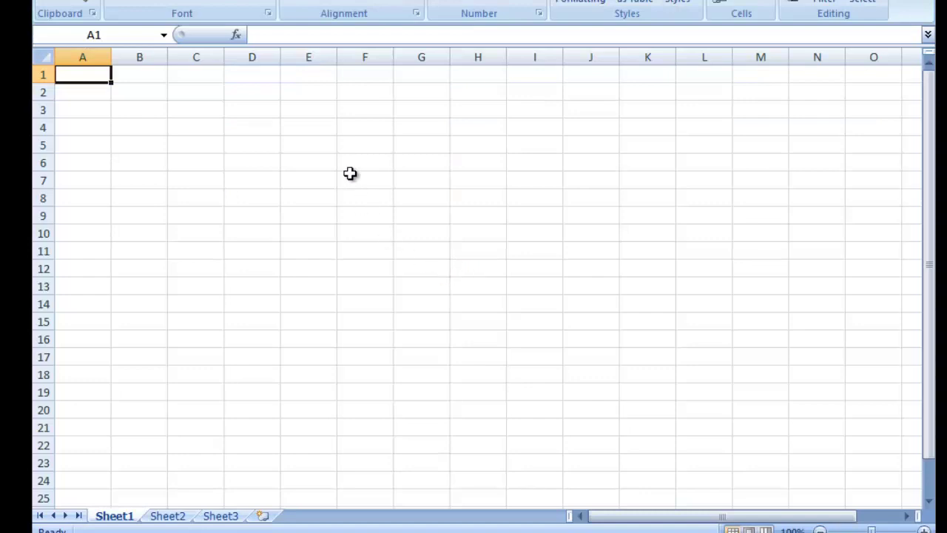
# Step: Enter the title 'Sallery Sheet' in cell F3
pyautogui.click(344, 123)
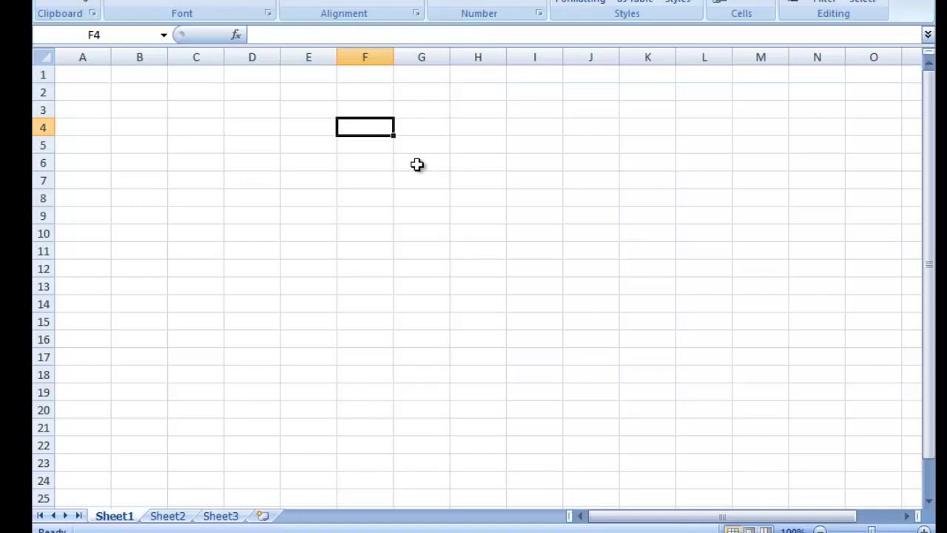
pyautogui.click(373, 113)
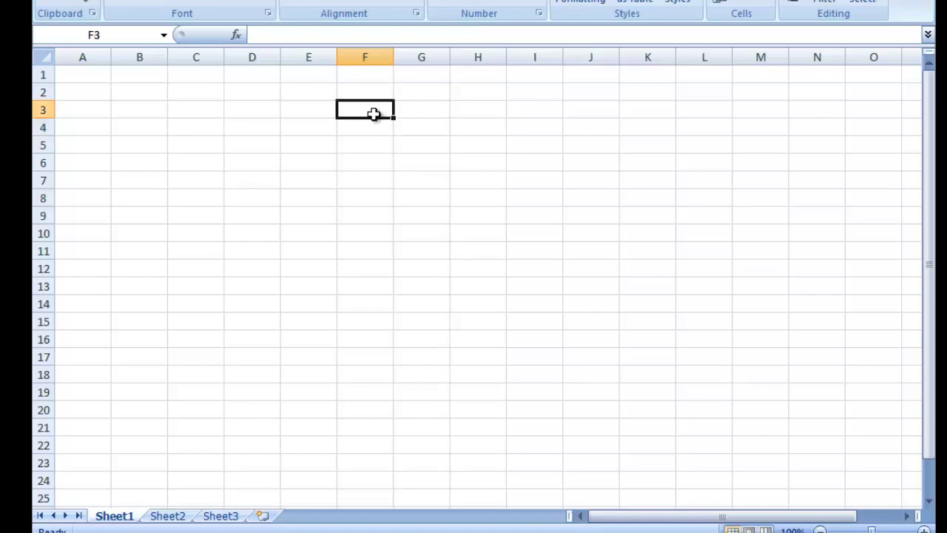
pyautogui.write('Sal;')
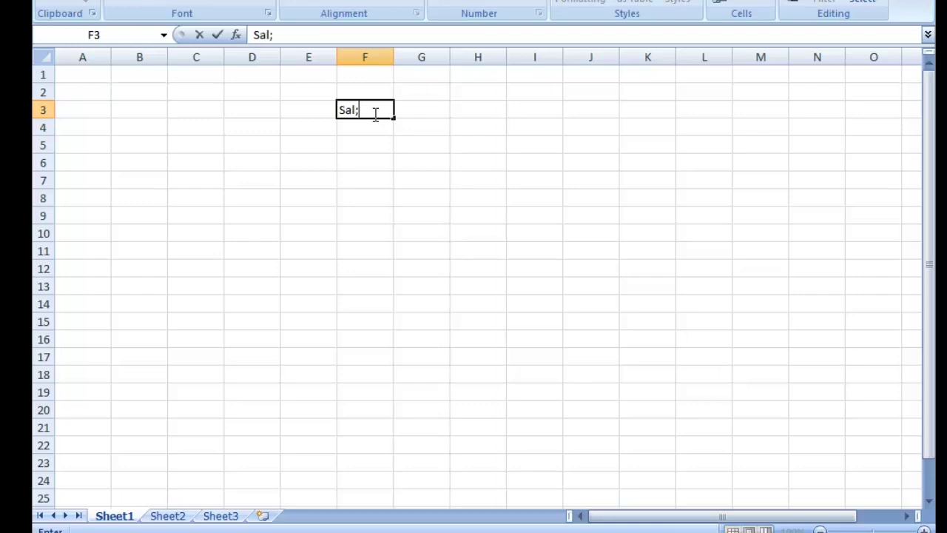
pyautogui.press('BackSpace')
pyautogui.write('lery Sheet')
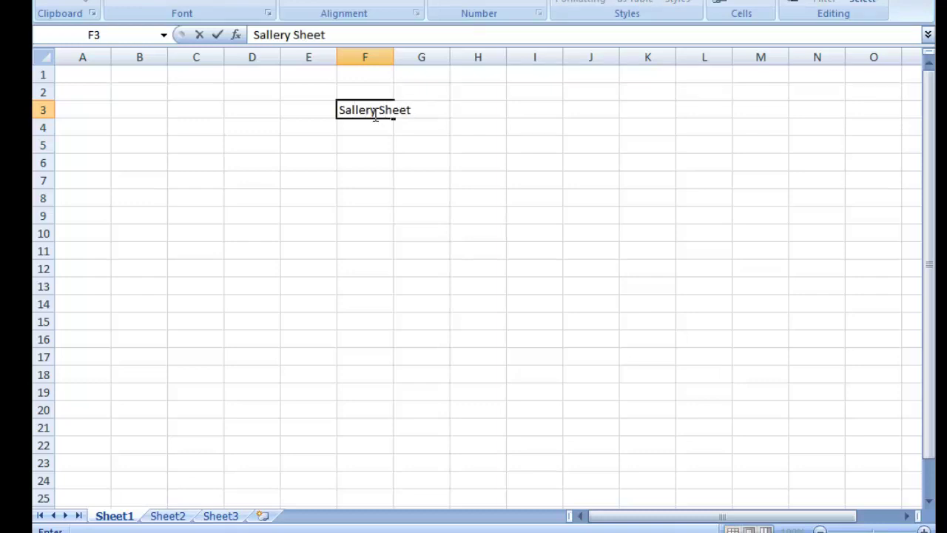
pyautogui.press('Return')
# Step: Type the headers S No, Name and Posation into D4:F4
pyautogui.press('Left')
pyautogui.press('Left')
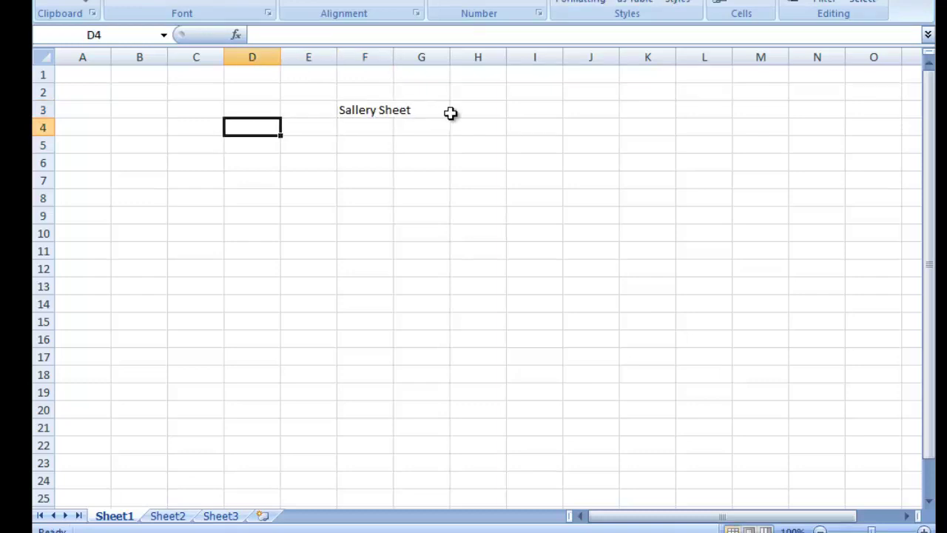
pyautogui.write('S No')
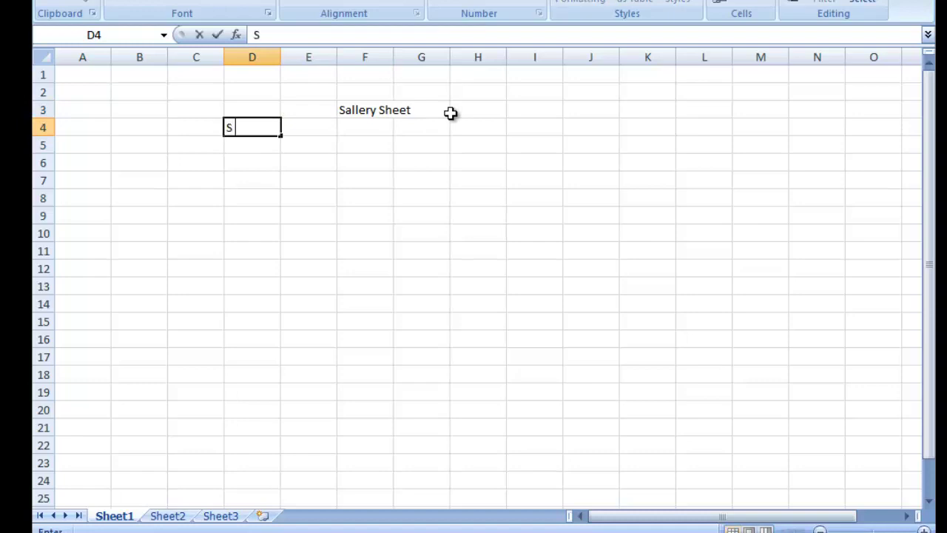
pyautogui.press('Tab')
pyautogui.write('Name')
pyautogui.press('Tab')
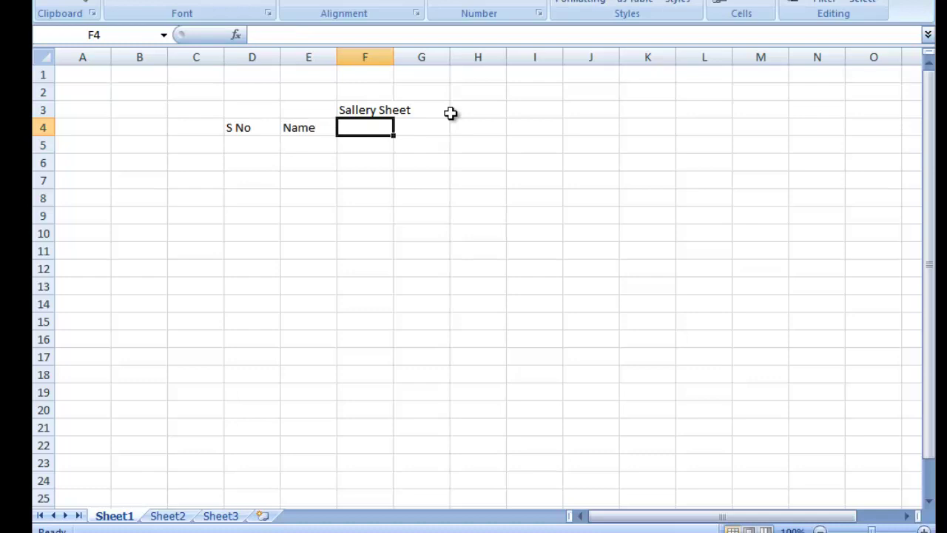
pyautogui.write('P')
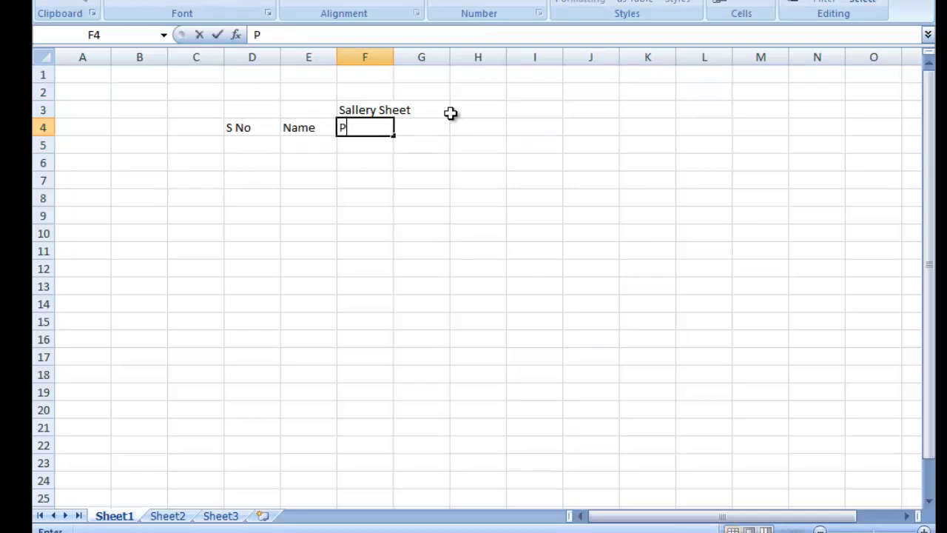
pyautogui.write('osation')
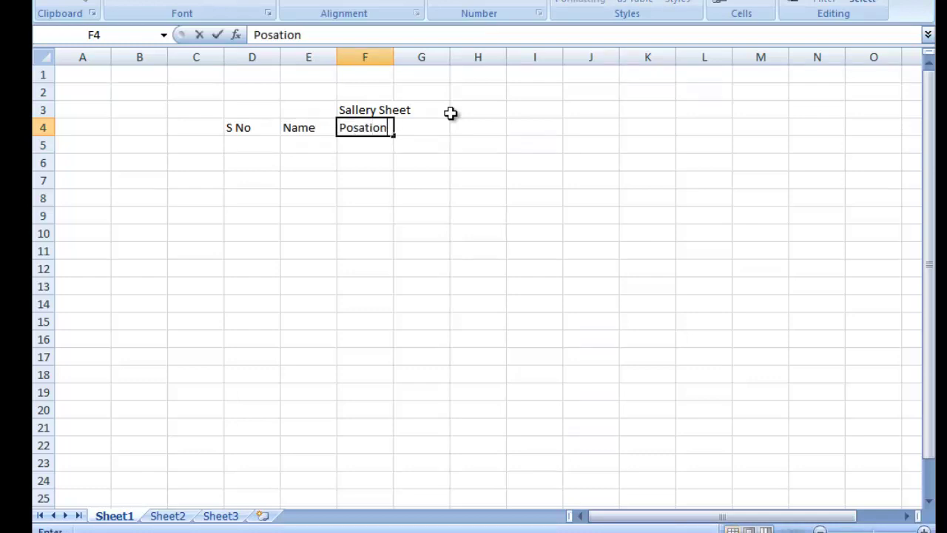
pyautogui.press('Tab')
# Step: Widen column F slightly and move the Sallery Sheet title up to F2
pyautogui.moveTo(394, 57); pyautogui.dragTo(404, 60)
pyautogui.click(383, 111)
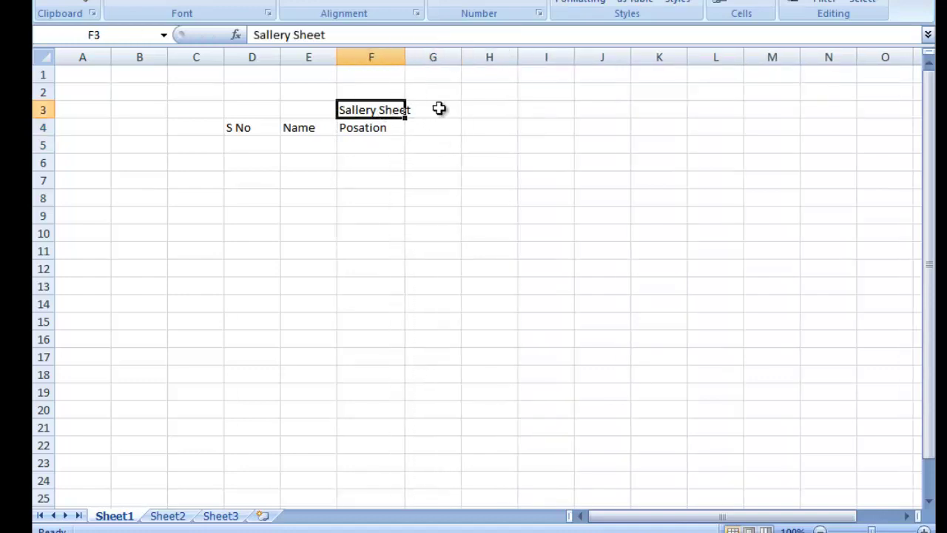
pyautogui.moveTo(338, 100); pyautogui.dragTo(339, 90)
# Step: Add the headers Sallery, Days and Net Sallery in G4:I4
pyautogui.click(414, 127)
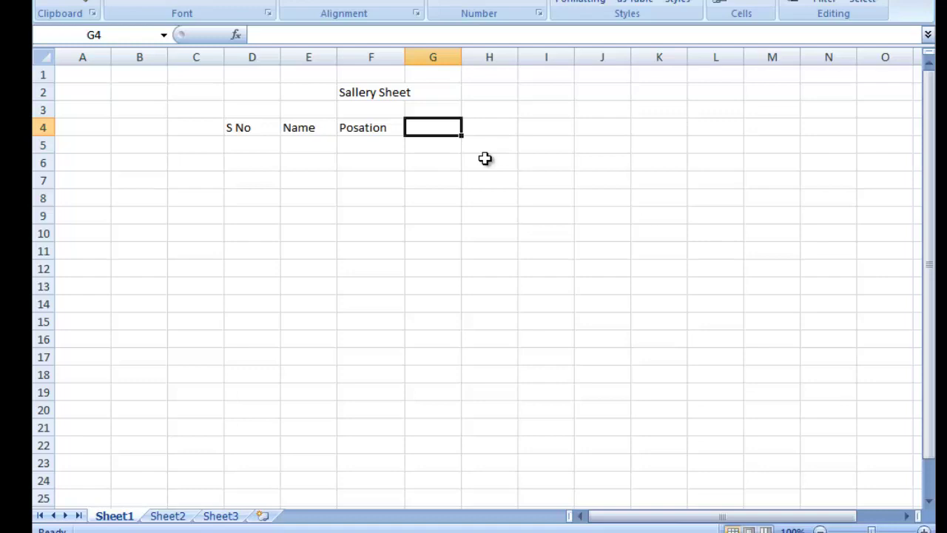
pyautogui.write('Sallery')
pyautogui.press('BackSpace')
pyautogui.press('BackSpace')
pyautogui.press('BackSpace')
pyautogui.press('BackSpace')
pyautogui.write('lery')
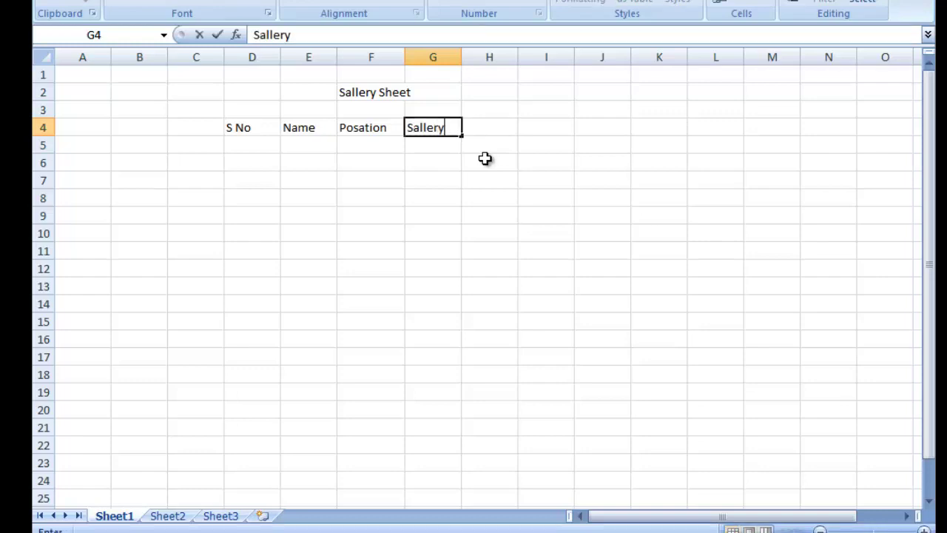
pyautogui.press('Tab')
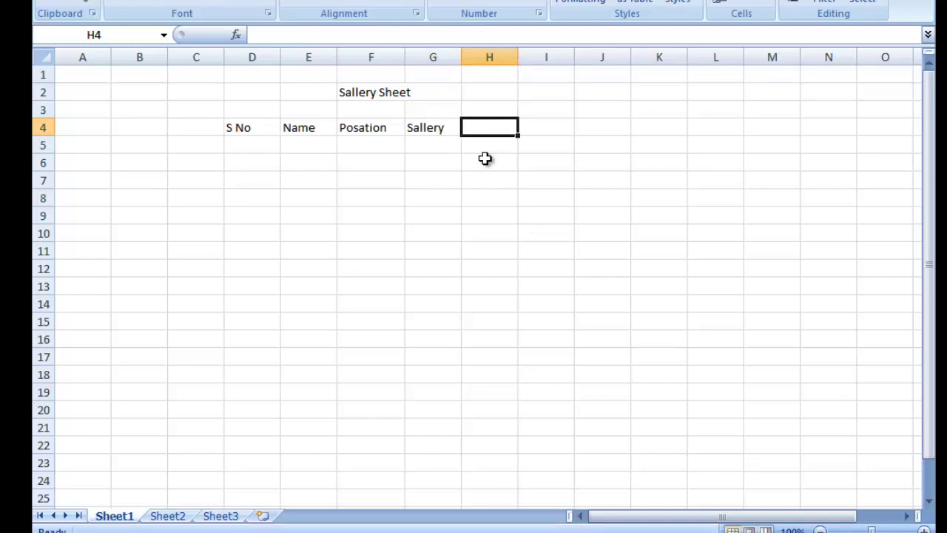
pyautogui.write('Days')
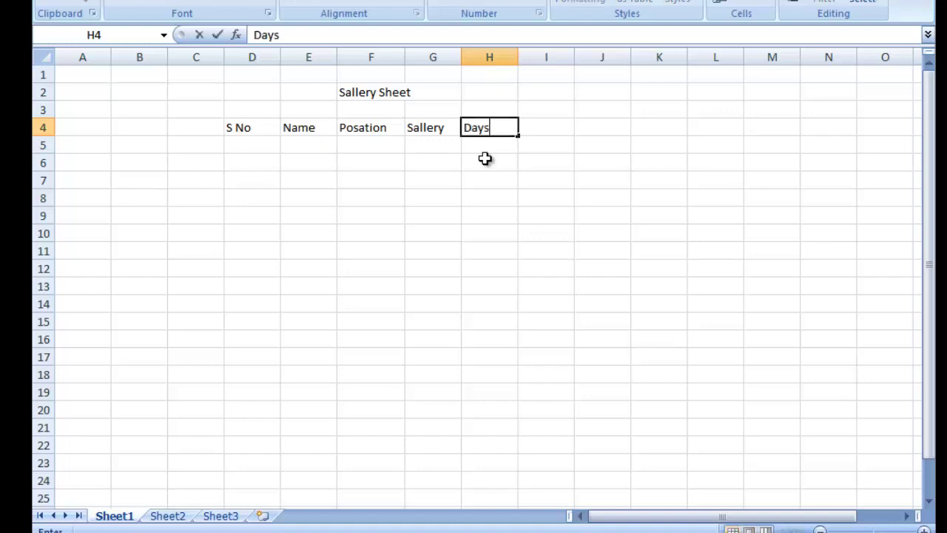
pyautogui.press('Tab')
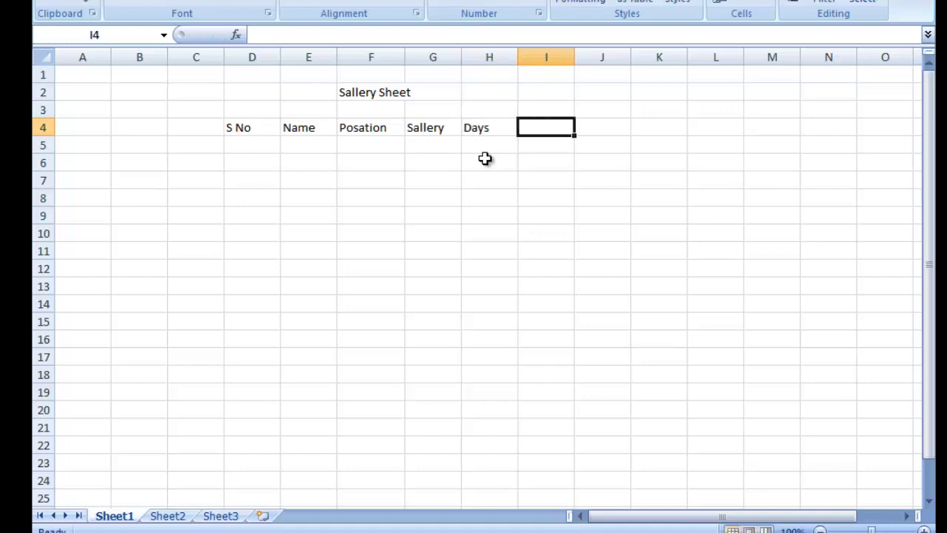
pyautogui.write('Net S')
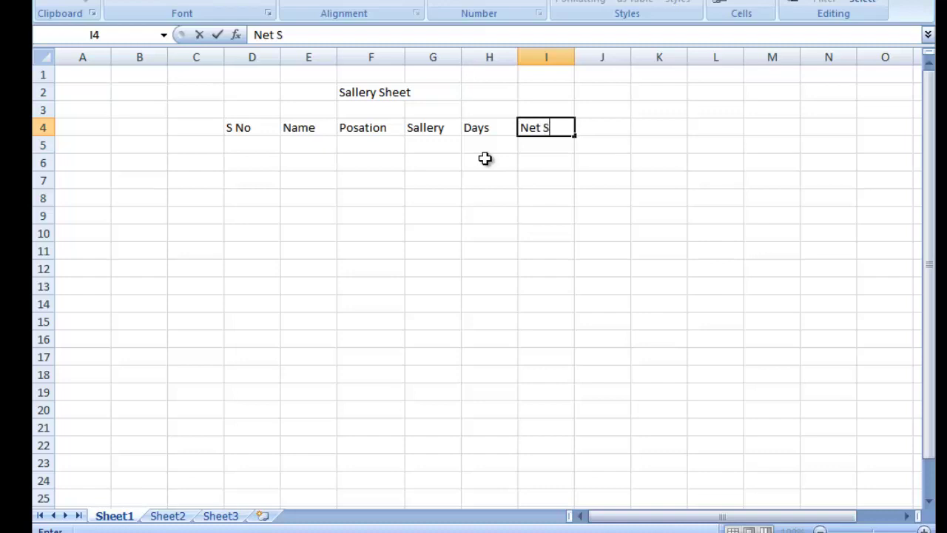
pyautogui.write('allery')
pyautogui.press('Return')
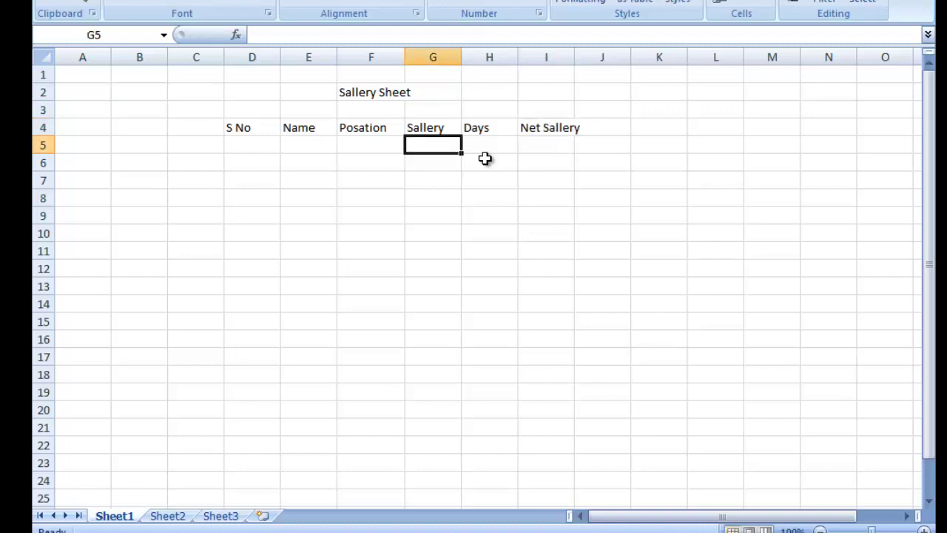
# Step: Widen column I and apply All Borders to the header row D4:I4
pyautogui.moveTo(575, 57); pyautogui.dragTo(589, 57)
pyautogui.click(583, 130)
pyautogui.moveTo(577, 127); pyautogui.dragTo(253, 126)
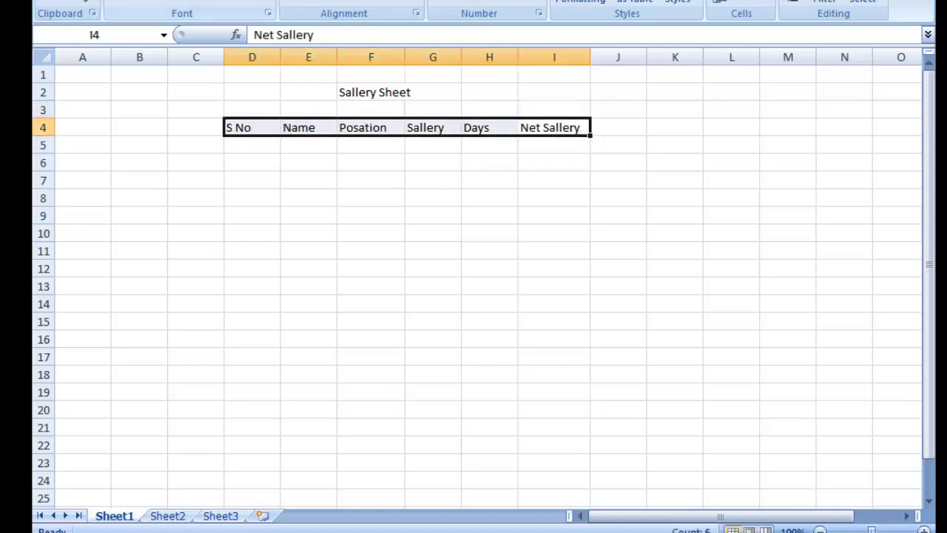
pyautogui.click(213, 4)
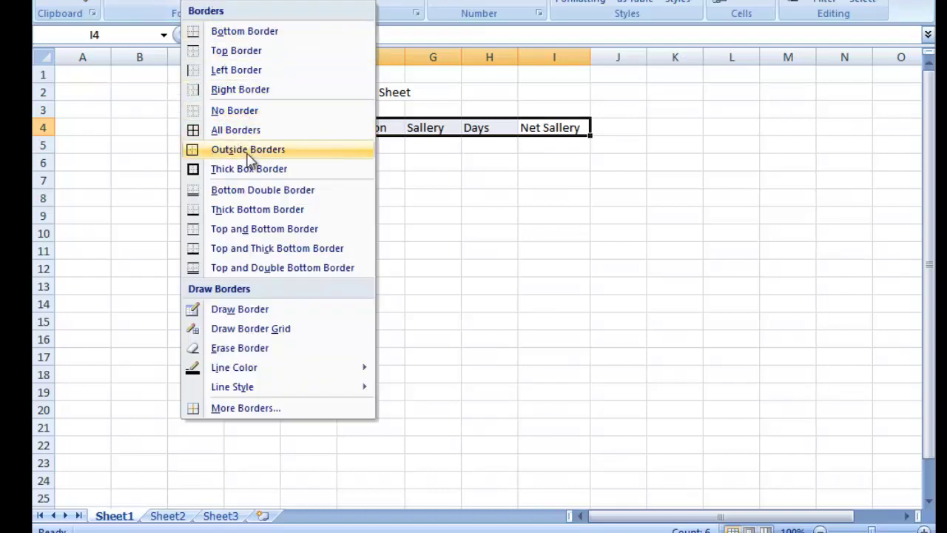
pyautogui.click(251, 130)
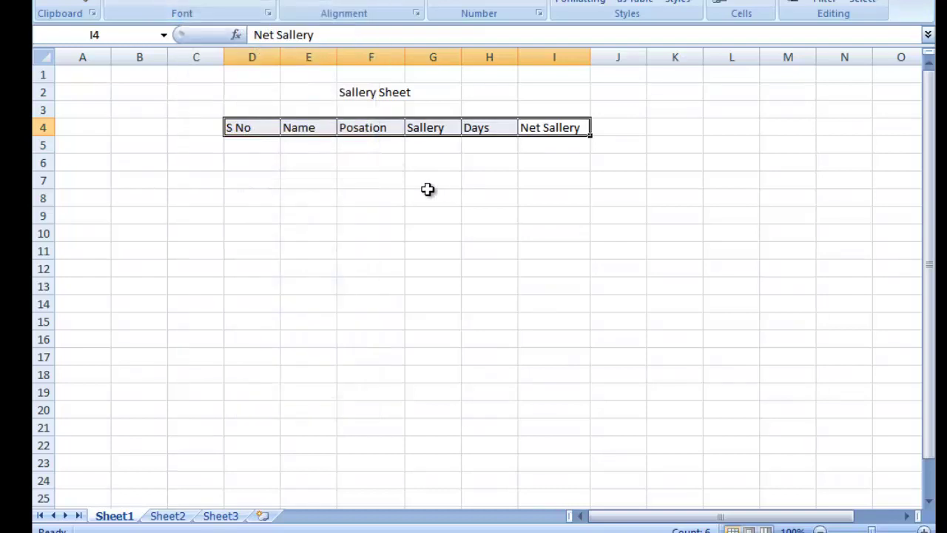
pyautogui.click(244, 150)
# Step: Enter serial numbers 1, 2 and 3 in D5:D7
pyautogui.write('1')
pyautogui.press('Return')
pyautogui.write('2')
pyautogui.press('Return')
pyautogui.write('3')
pyautogui.press('Return')
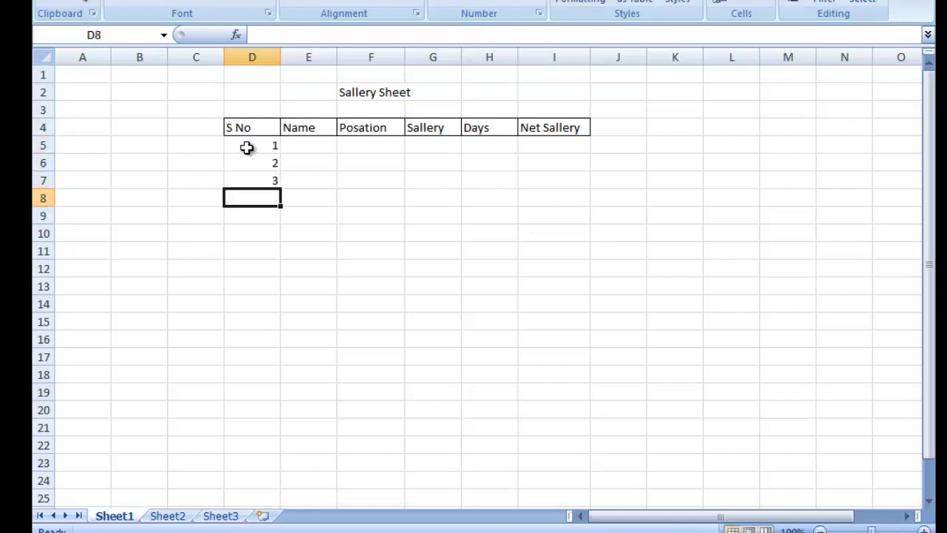
# Step: Enter the employee names Ali, Asad and Kamran in E5:E7
pyautogui.press('Right')
pyautogui.press('Up')
pyautogui.press('Up')
pyautogui.press('Up')
pyautogui.write('Ali')
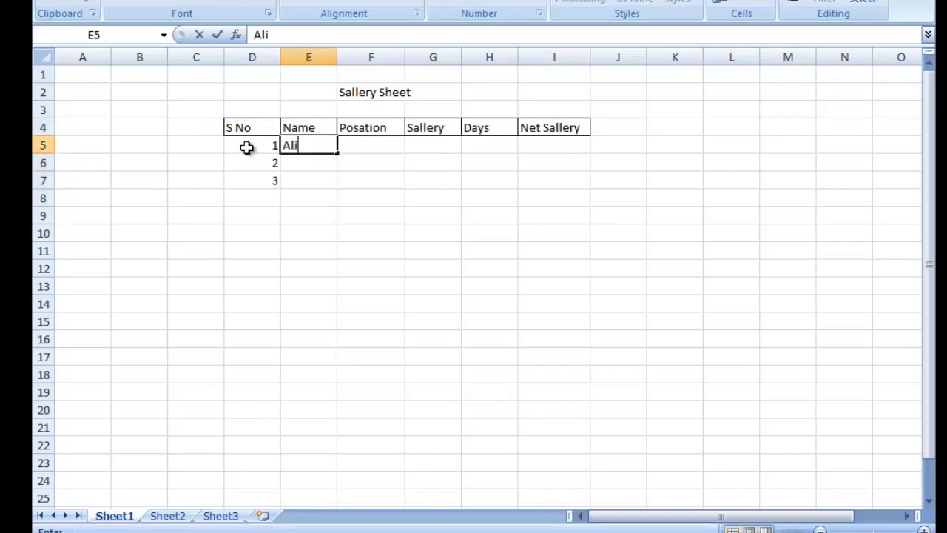
pyautogui.press('Return')
pyautogui.write('Asad')
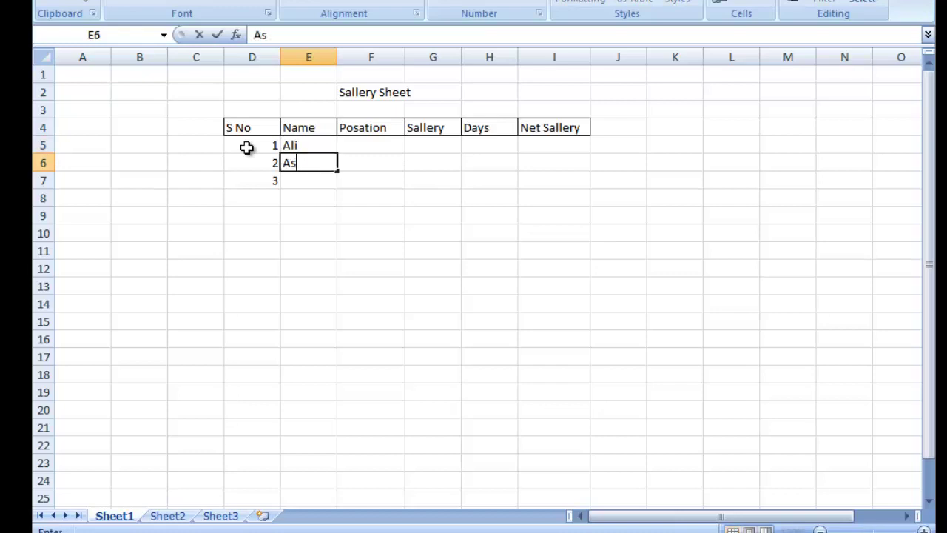
pyautogui.press('Return')
pyautogui.write('Kamran')
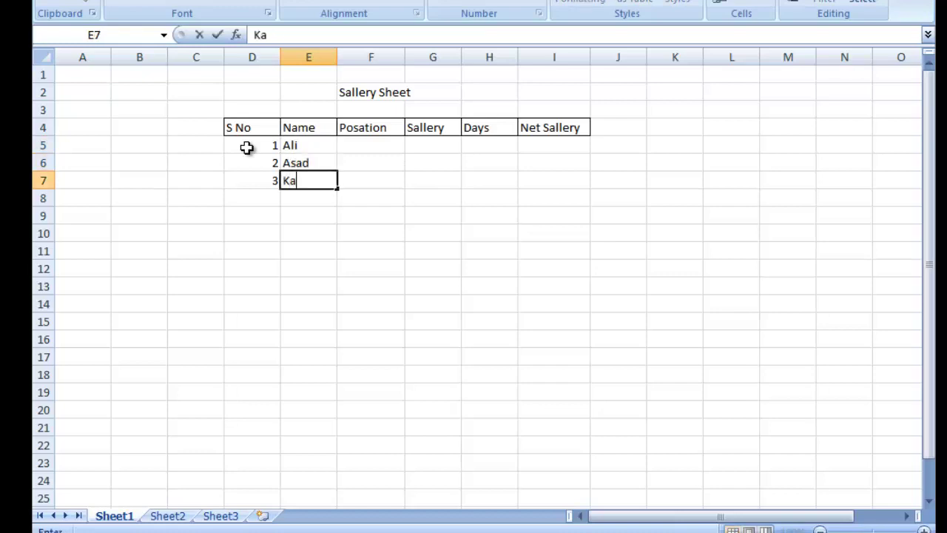
pyautogui.press('Tab')
# Step: Enter positions Office Asst, Manager and CEO in F5:F7
pyautogui.press('Up')
pyautogui.press('Up')
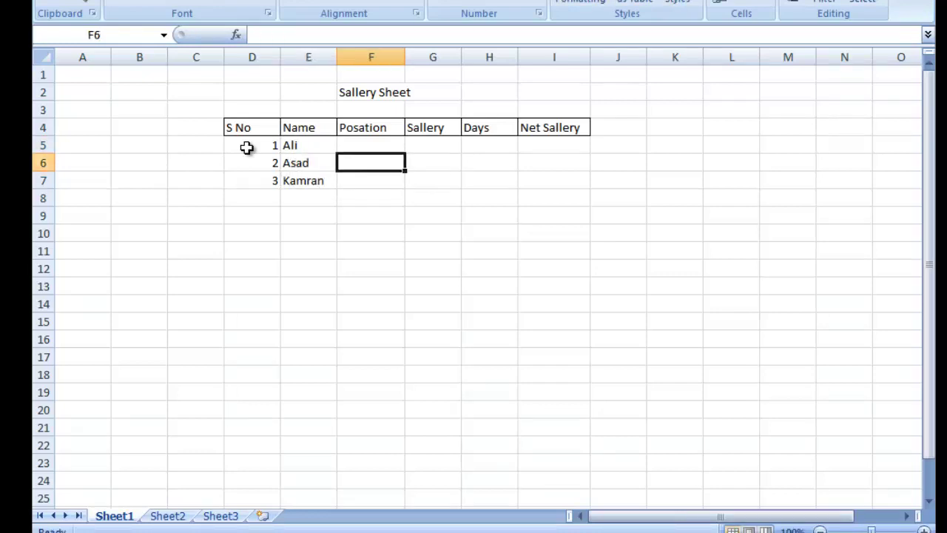
pyautogui.write('Off')
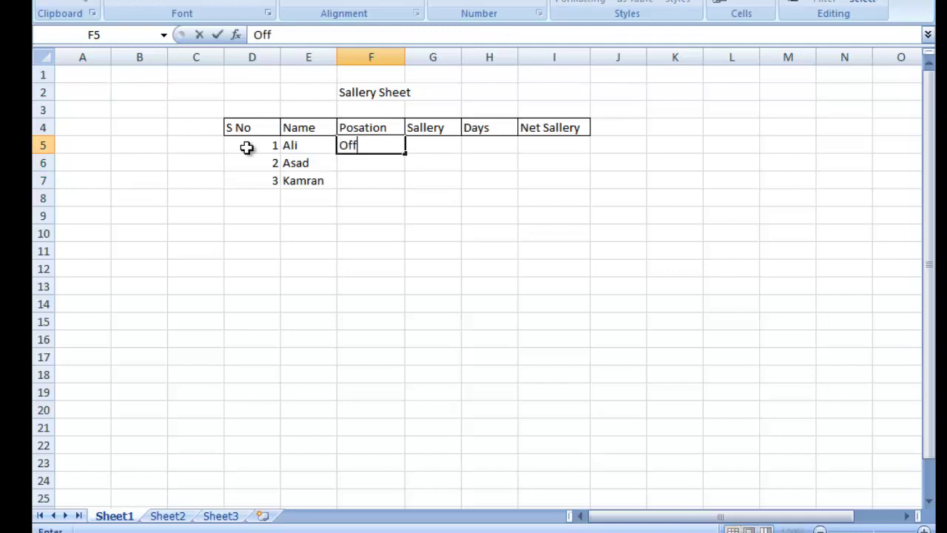
pyautogui.write('ice Asst')
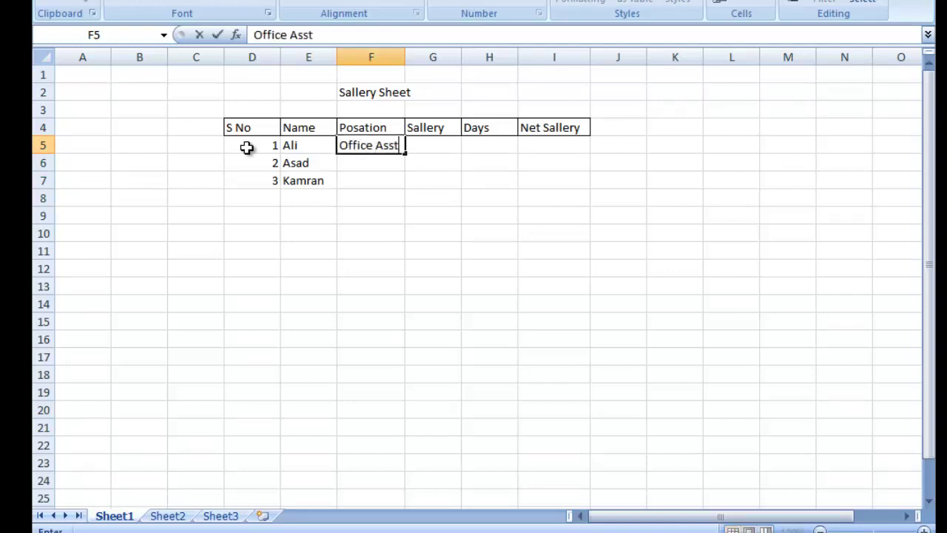
pyautogui.press('Return')
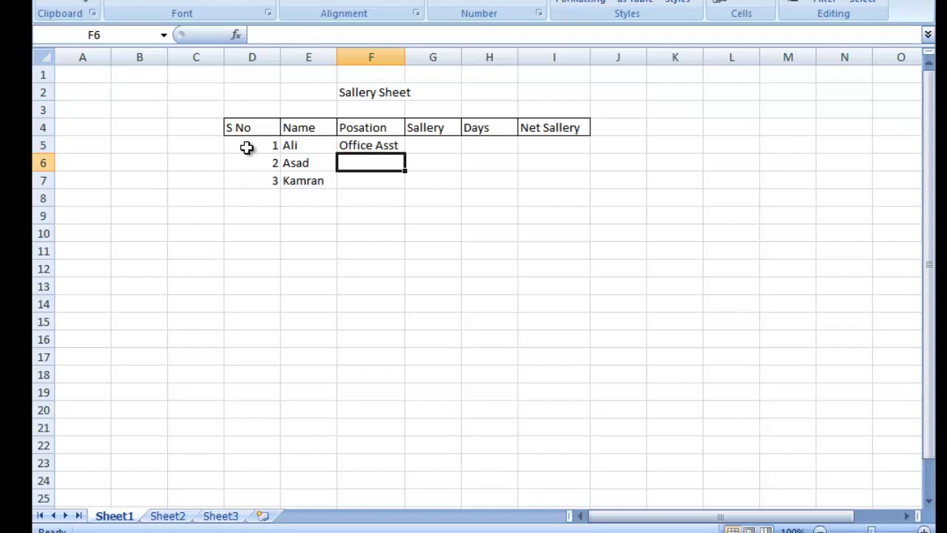
pyautogui.write('Manager')
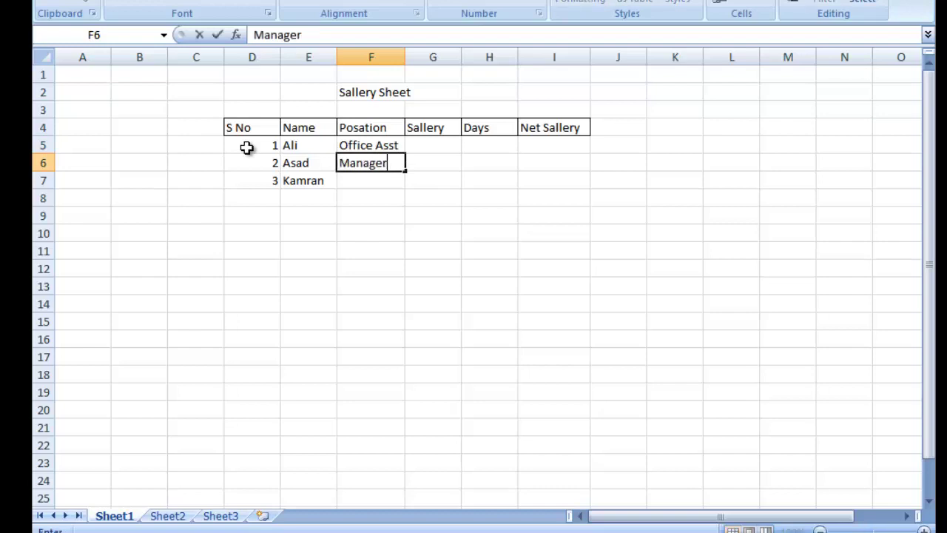
pyautogui.press('Return')
pyautogui.write('CEO')
pyautogui.press('Tab')
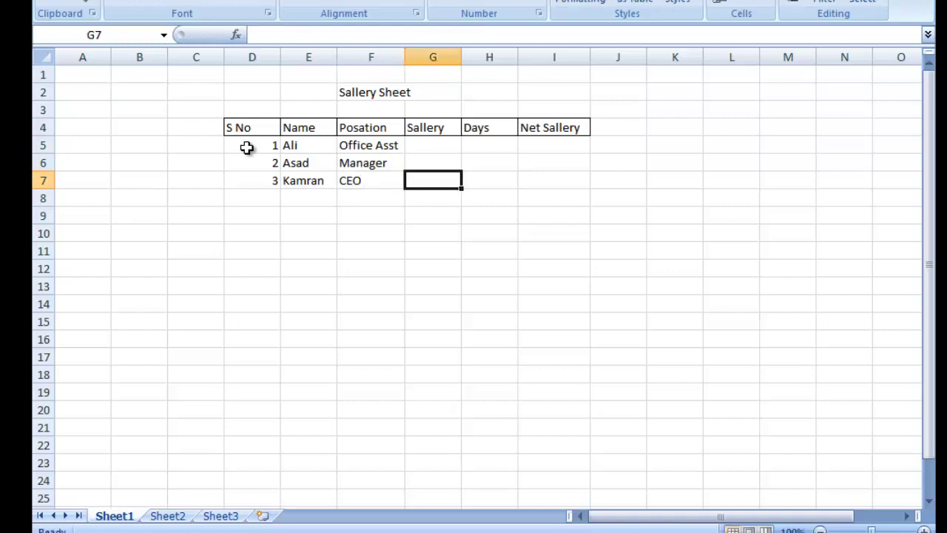
pyautogui.press('Up')
pyautogui.press('Up')
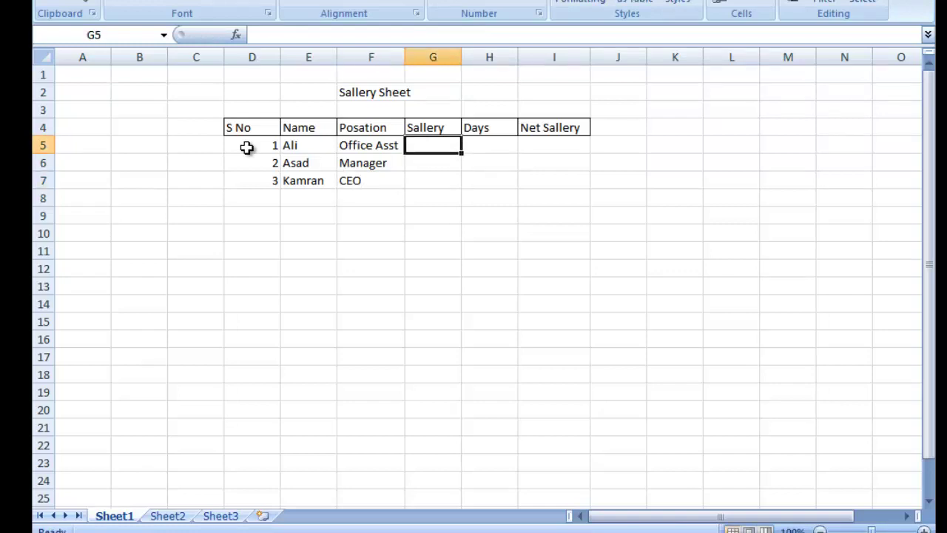
# Step: Enter salaries 40000, 45000 and 55000 in G5:G7
pyautogui.write('40000')
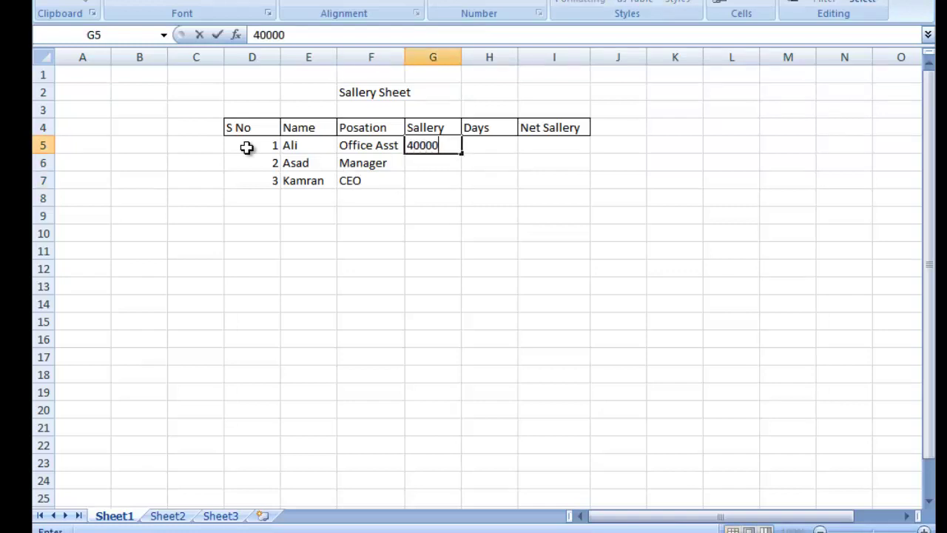
pyautogui.press('Return')
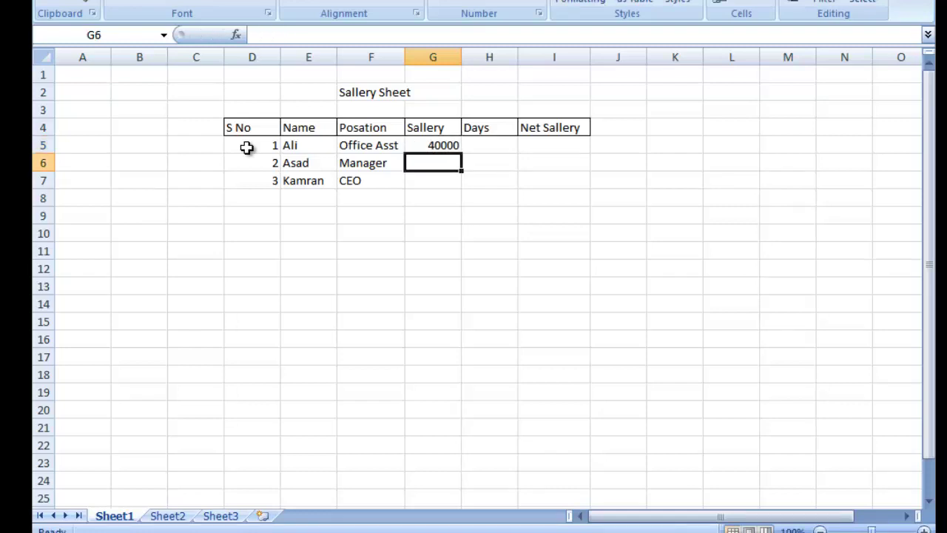
pyautogui.write('45000')
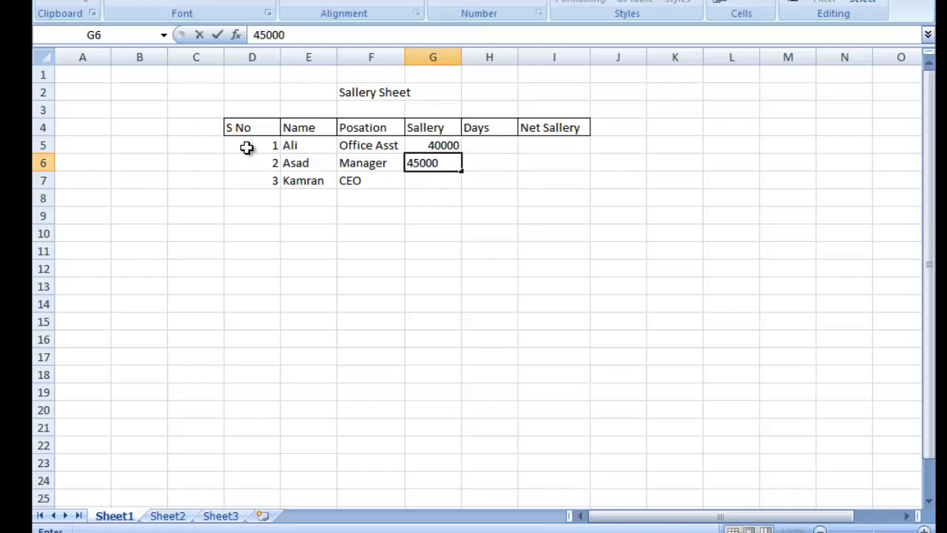
pyautogui.press('Return')
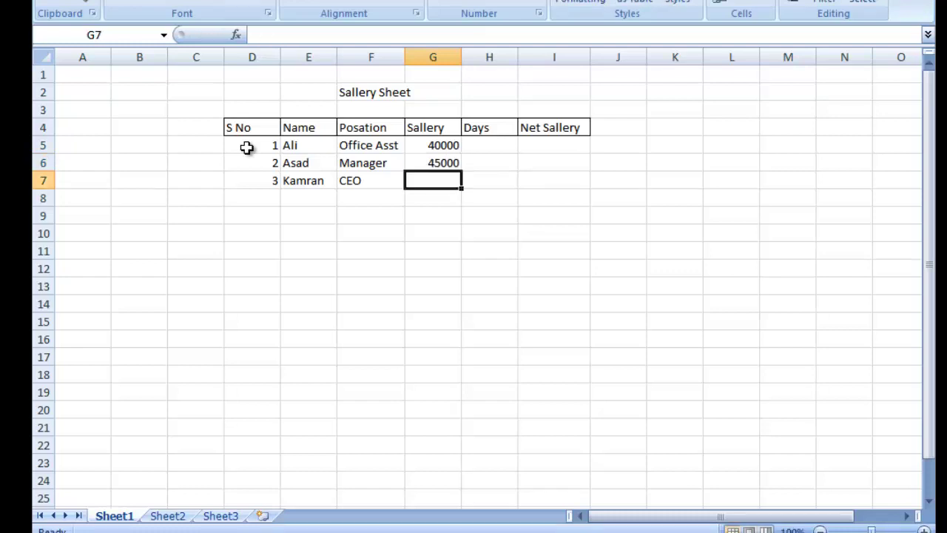
pyautogui.write('55000')
pyautogui.press('Tab')
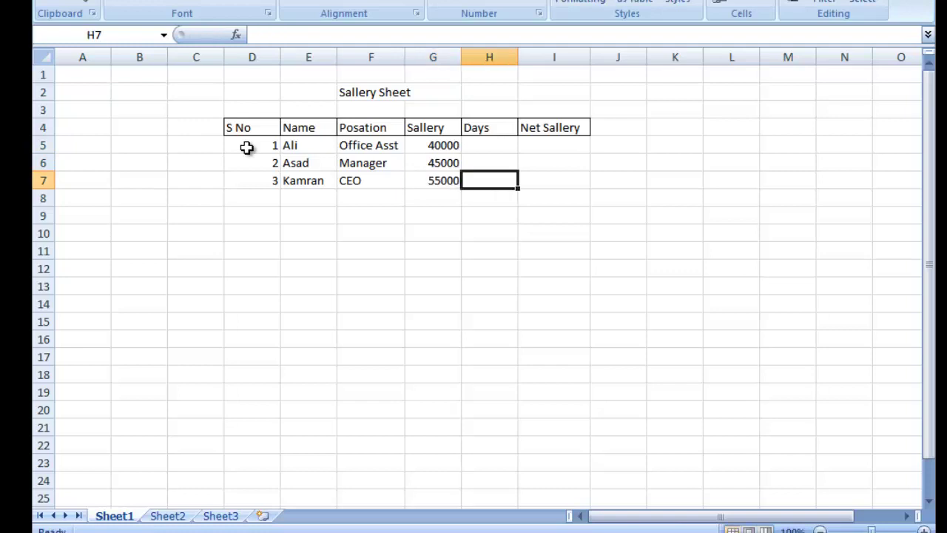
pyautogui.press('Up')
pyautogui.press('Up')
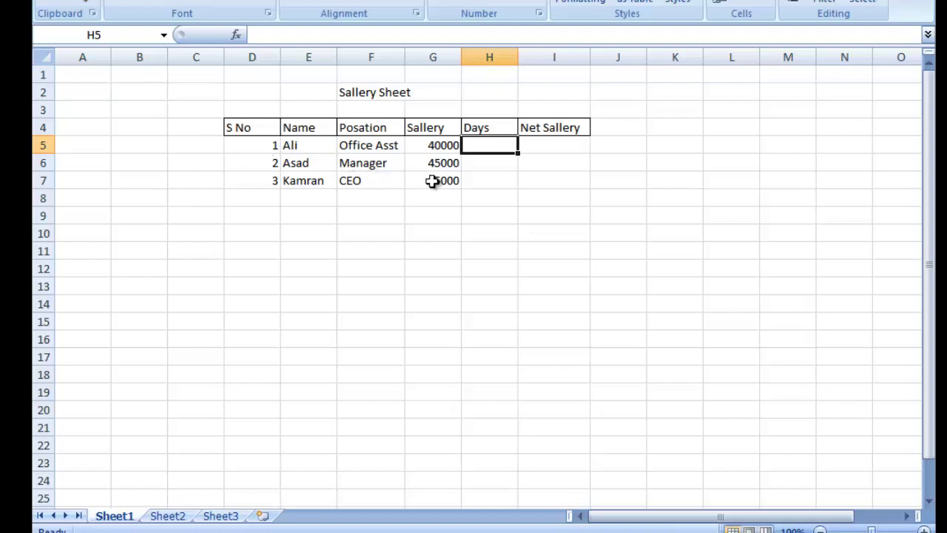
# Step: Enter 30, 27 and 25 days in H5:H7
pyautogui.write('30')
pyautogui.press('Return')
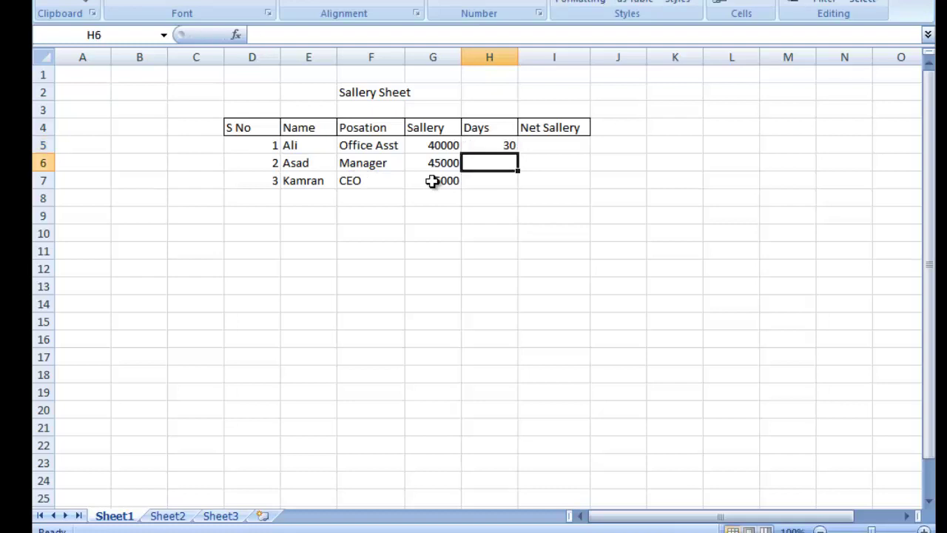
pyautogui.write('27')
pyautogui.press('Return')
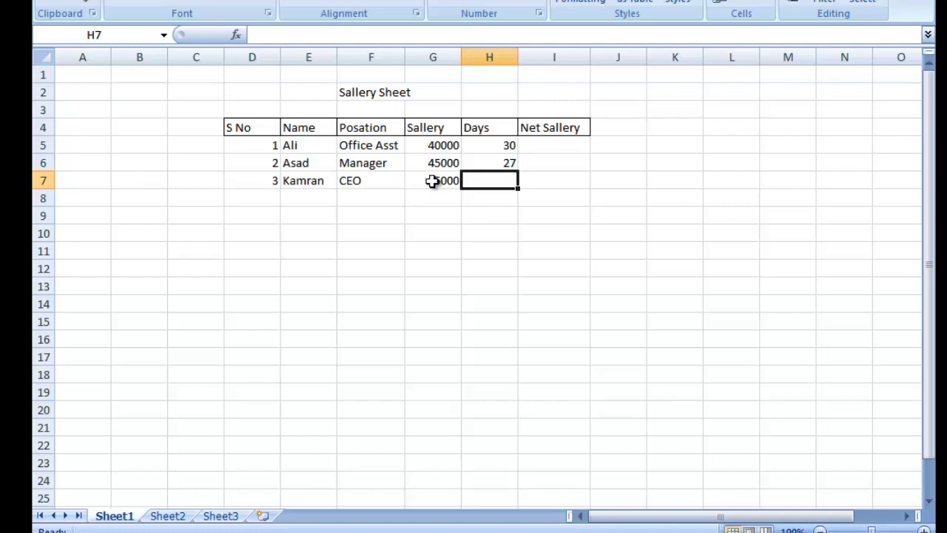
pyautogui.write('2')
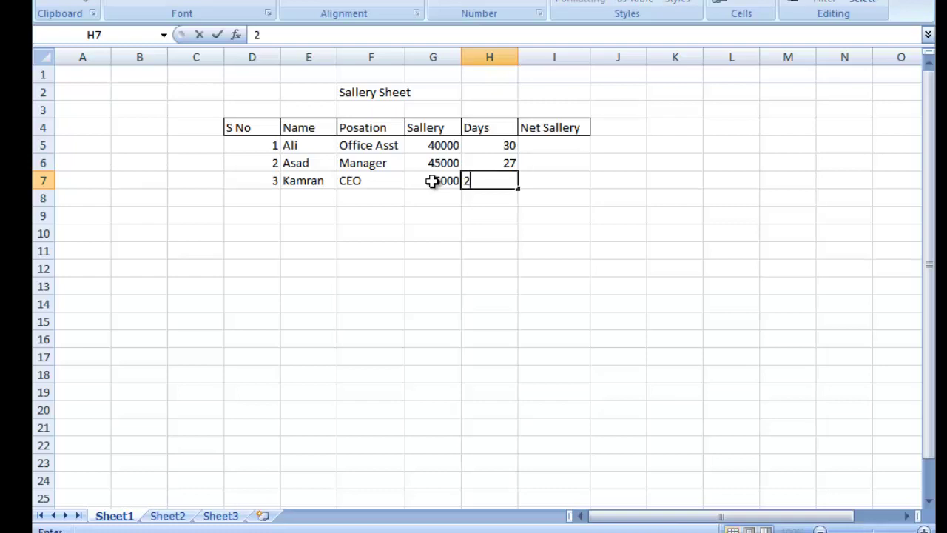
pyautogui.write('5')
pyautogui.press('Right')
pyautogui.press('Up')
pyautogui.press('Up')
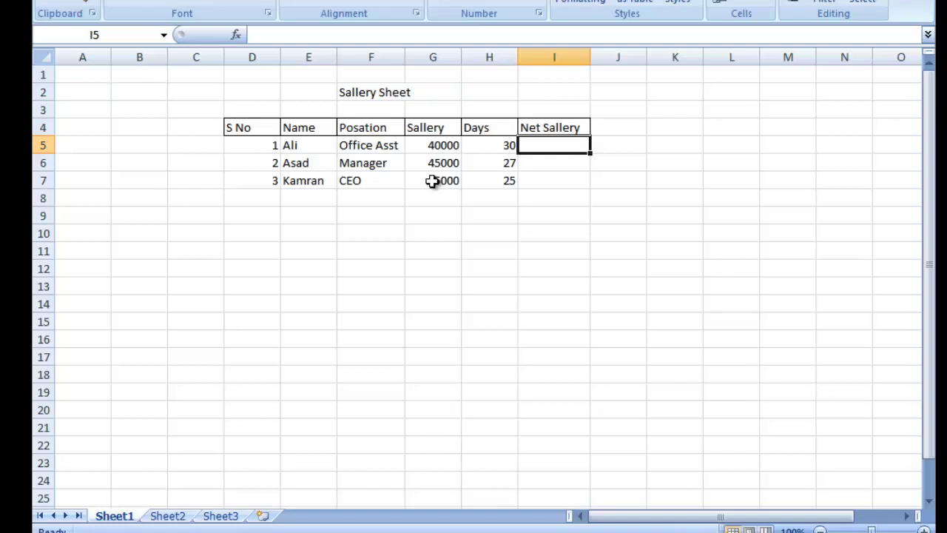
# Step: Enter =G5*H5/30 in I5 and check it against G5 and H5
pyautogui.write('=')
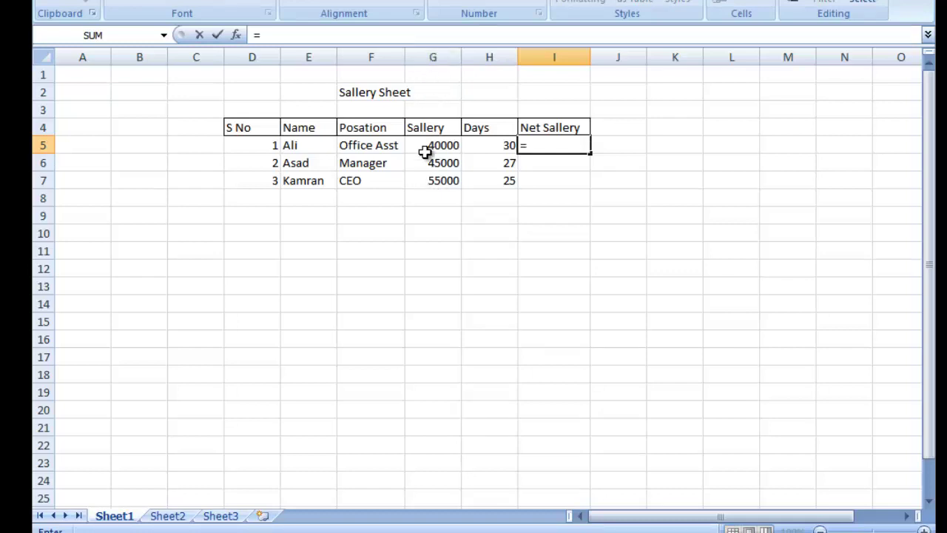
pyautogui.write('g5')
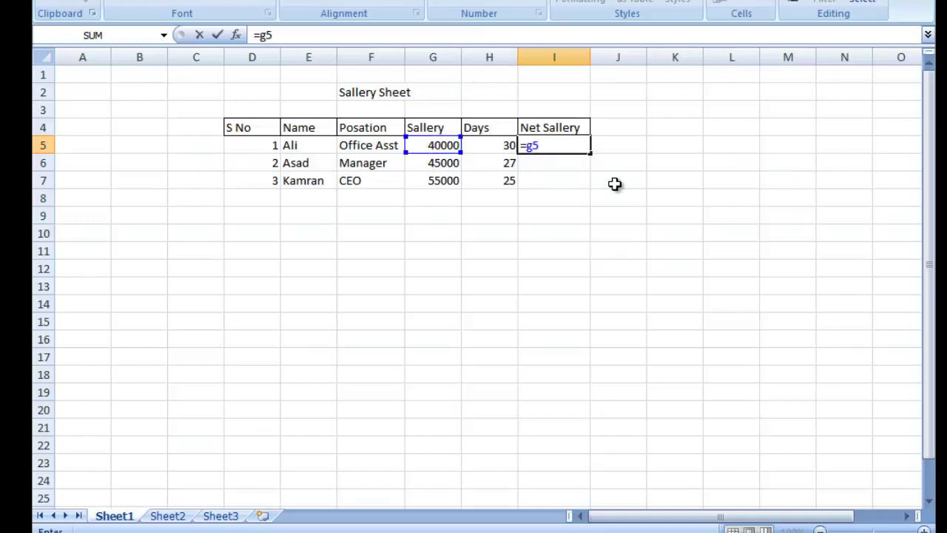
pyautogui.write('*h')
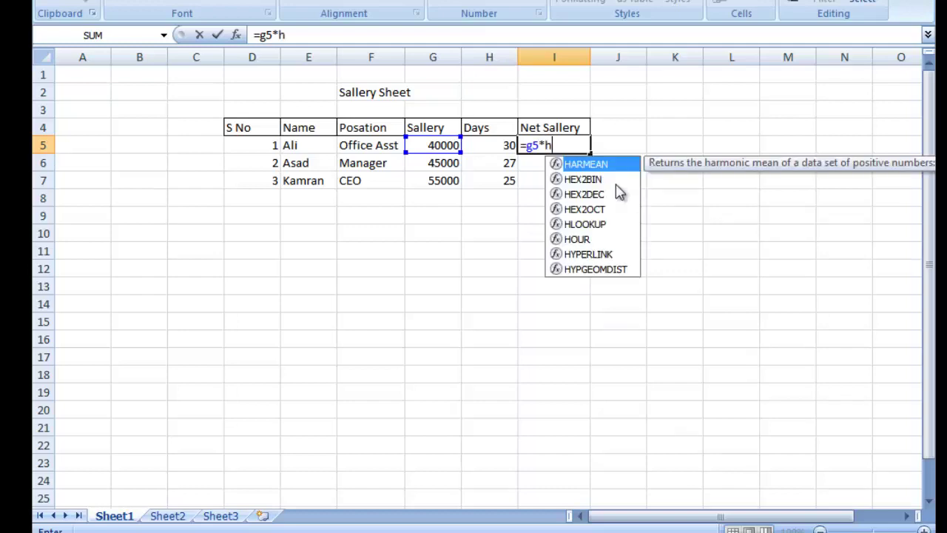
pyautogui.write('5/')
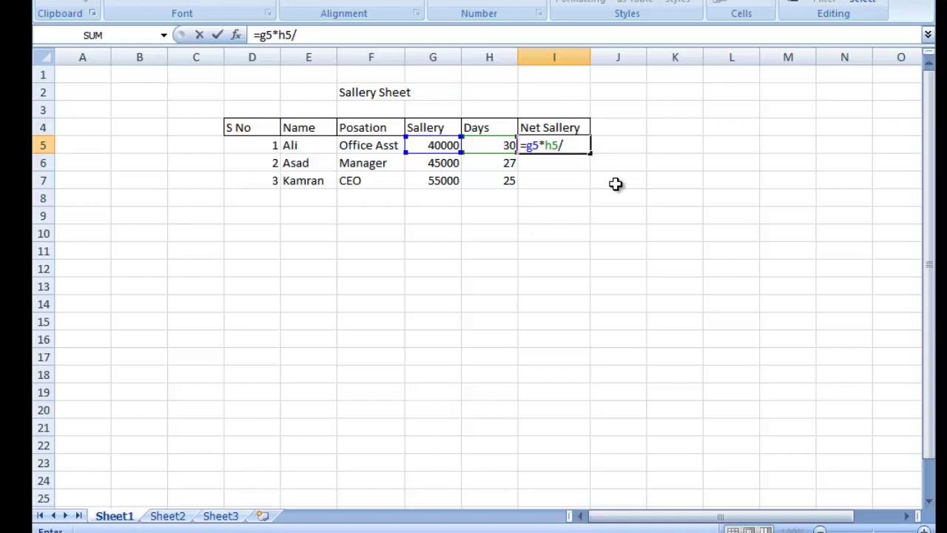
pyautogui.write('30')
pyautogui.press('Return')
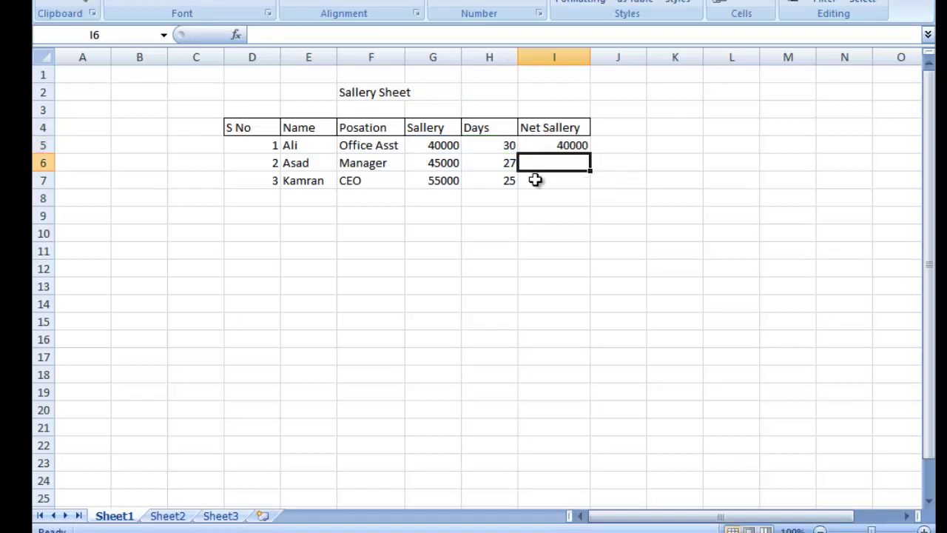
pyautogui.click(436, 148)
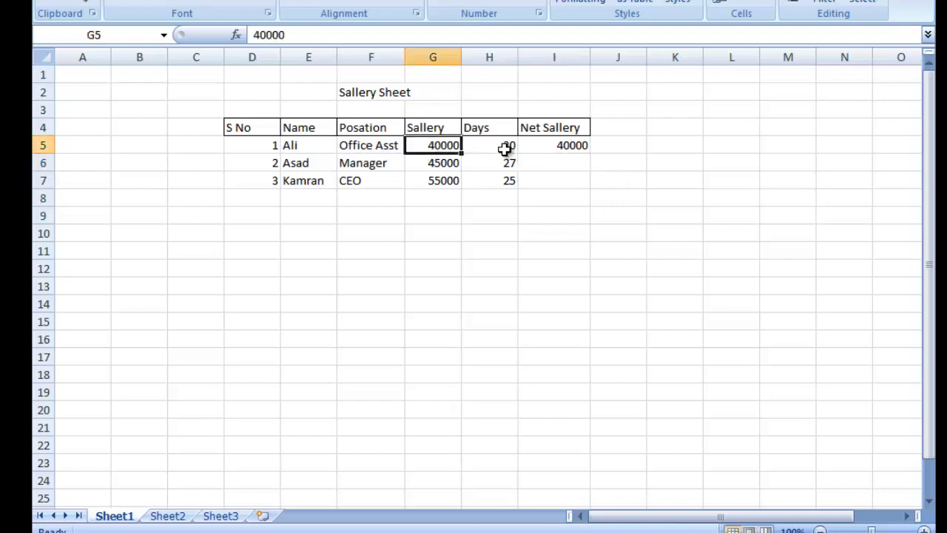
pyautogui.click(514, 147)
pyautogui.click(552, 151)
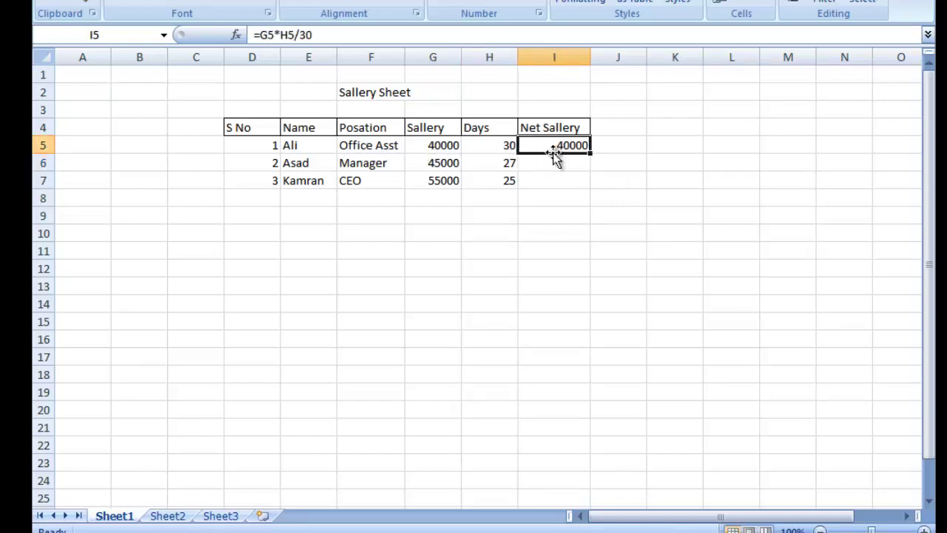
# Step: Fill the net salary formula down to I7 and show whole-number results
pyautogui.moveTo(592, 154); pyautogui.dragTo(592, 188)
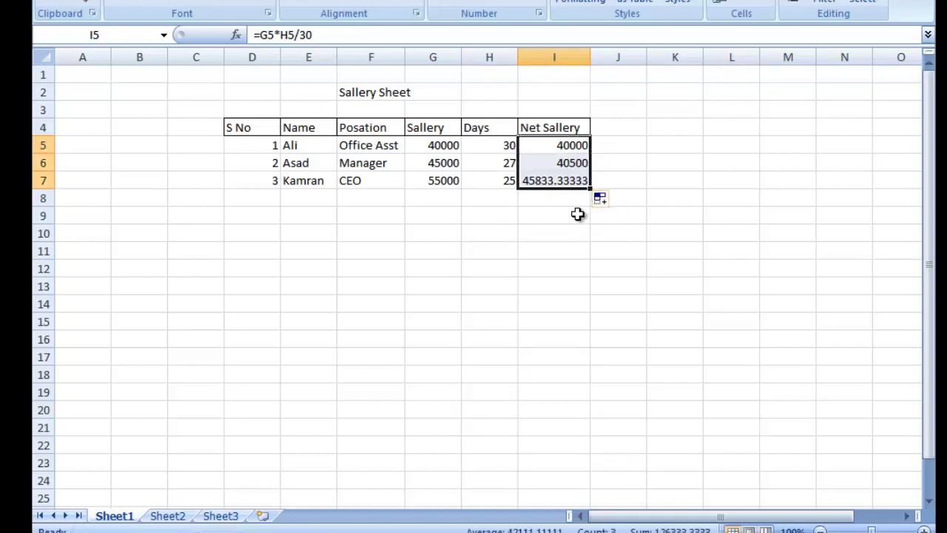
pyautogui.click(523, 2)
pyautogui.click(522, 3)
pyautogui.click(536, 2)
pyautogui.click(536, 3)
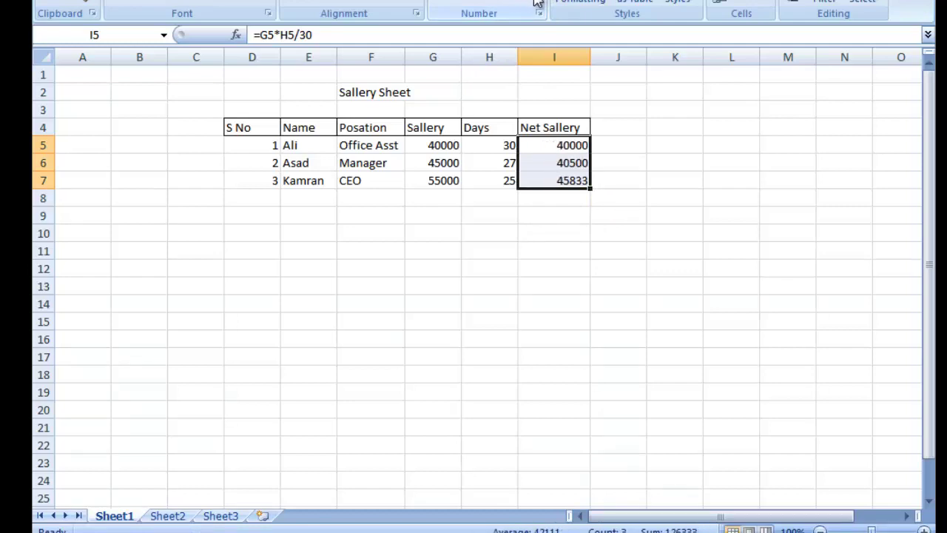
pyautogui.click(627, 163)
# Step: Check the copied formulas in I6 and I7, then select the table area D2:I8
pyautogui.click(572, 161)
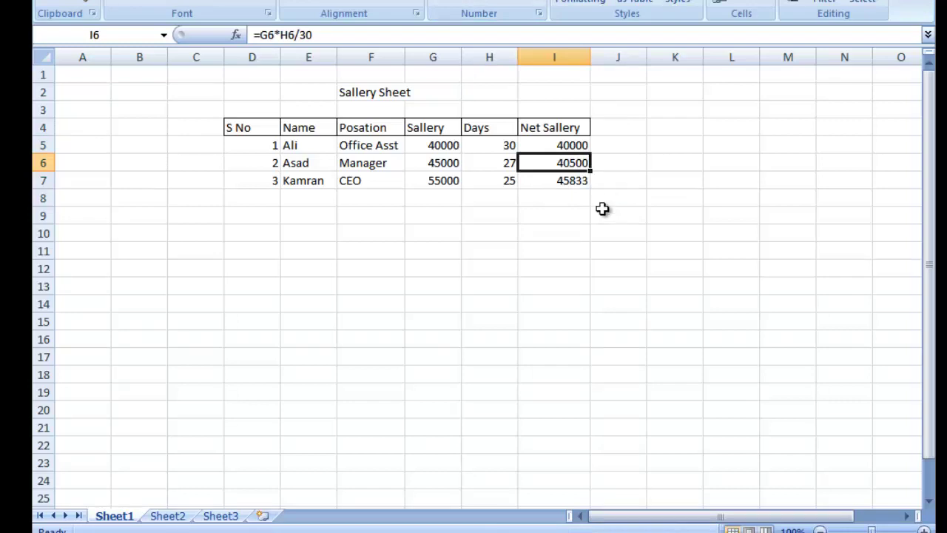
pyautogui.click(571, 182)
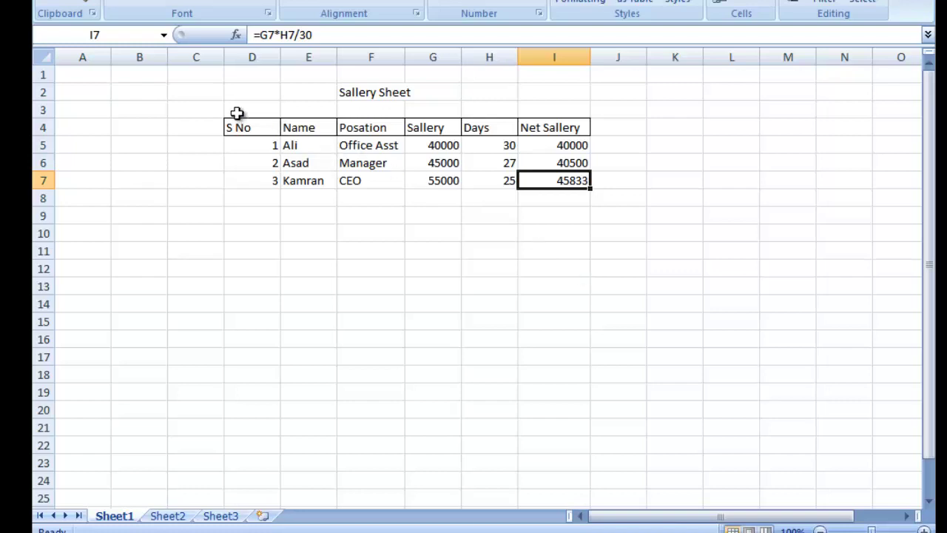
pyautogui.moveTo(232, 89); pyautogui.dragTo(558, 194)
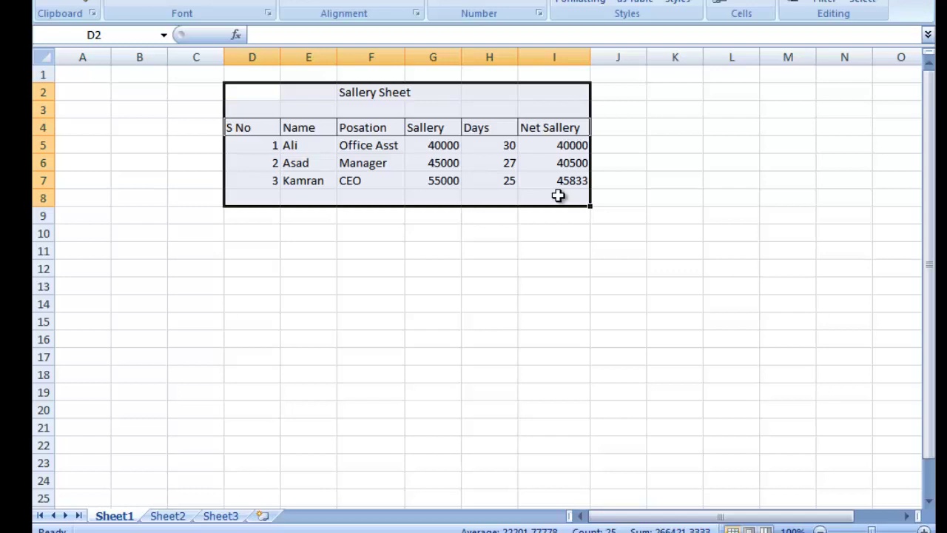
# Step: Enter 1, 2, 3, 3 in K10:K13 and select them to see their sum
pyautogui.click(513, 228)
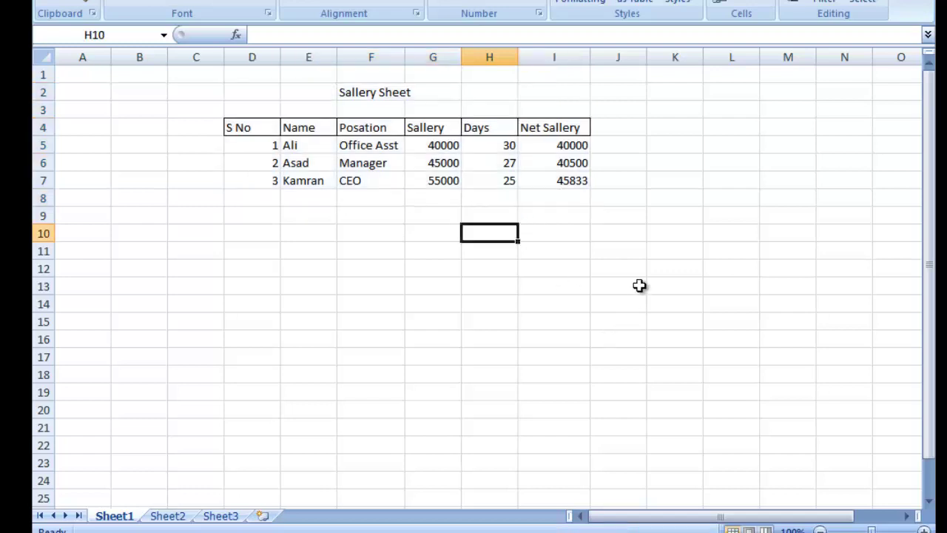
pyautogui.click(653, 230)
pyautogui.write('1')
pyautogui.press('Return')
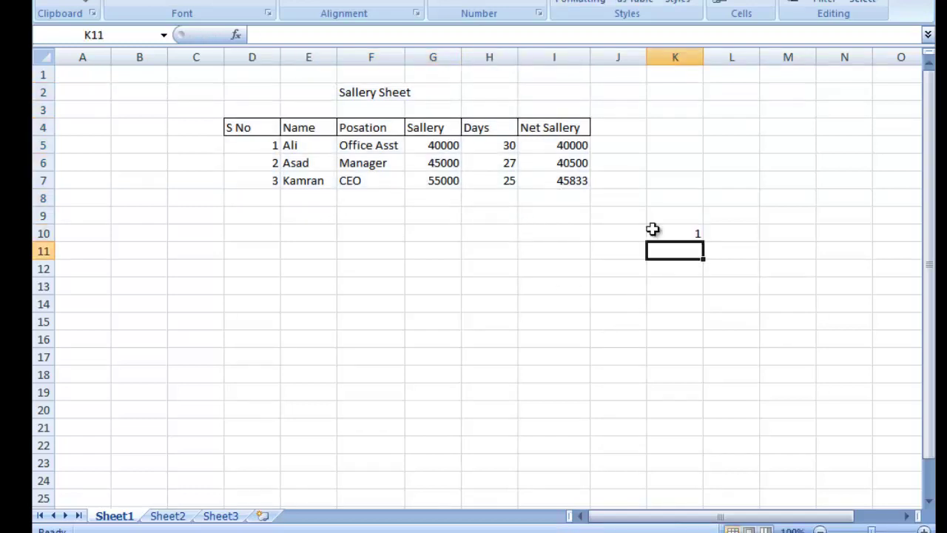
pyautogui.write('2')
pyautogui.press('Return')
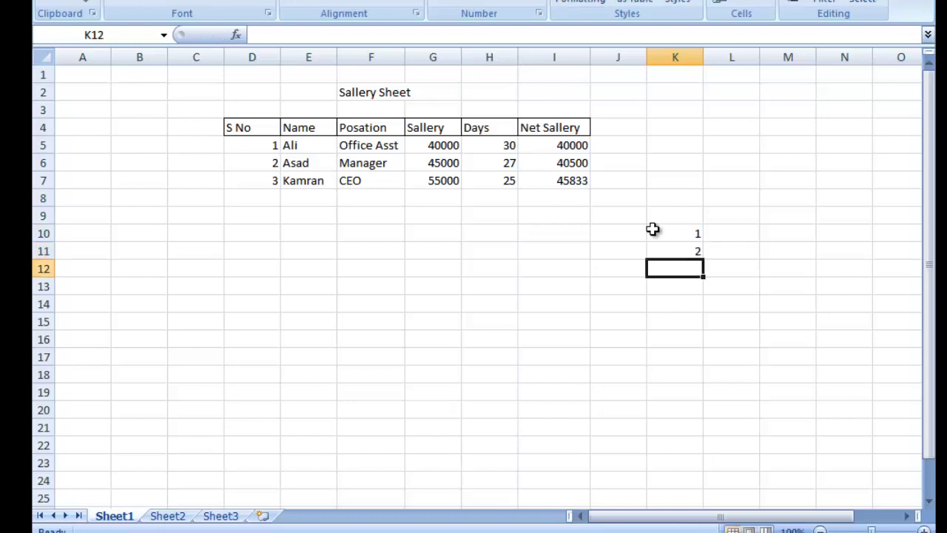
pyautogui.write('3')
pyautogui.press('Return')
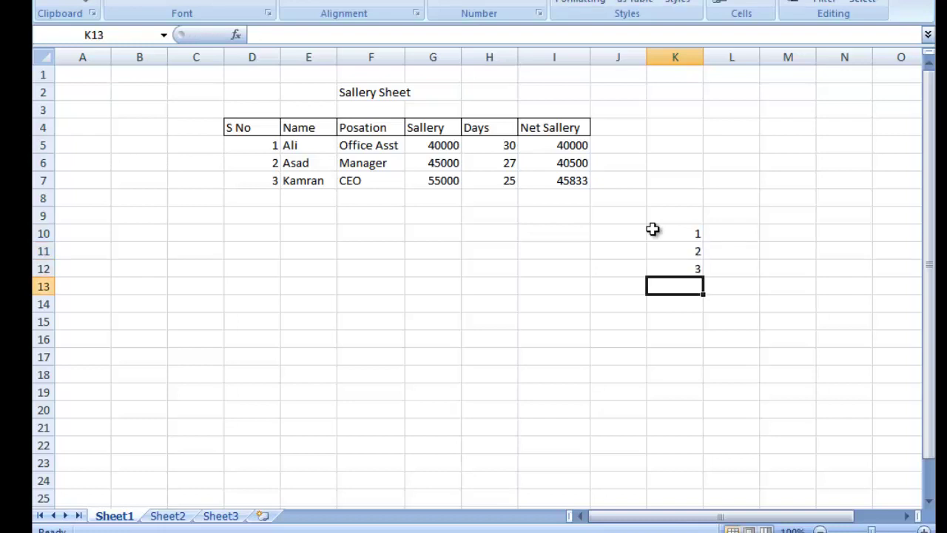
pyautogui.write('3')
pyautogui.press('Return')
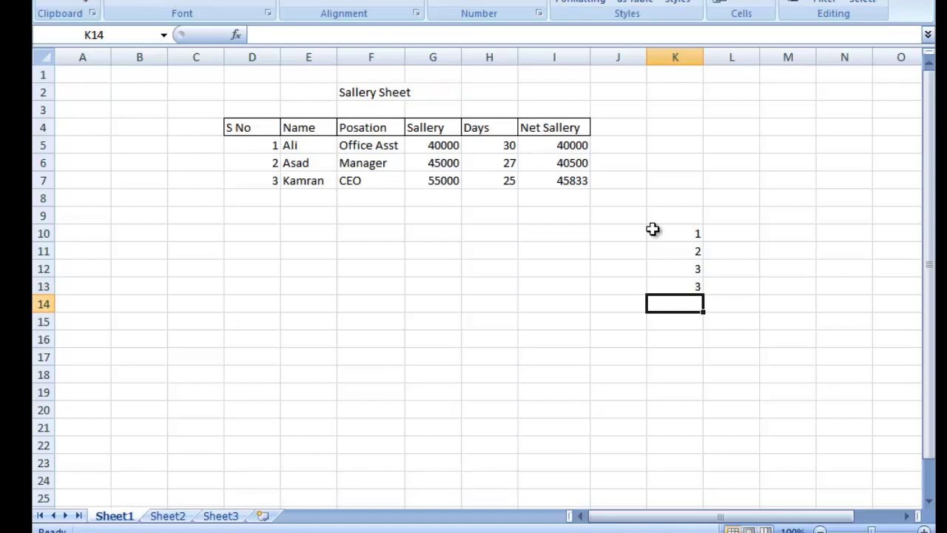
pyautogui.click(813, 352)
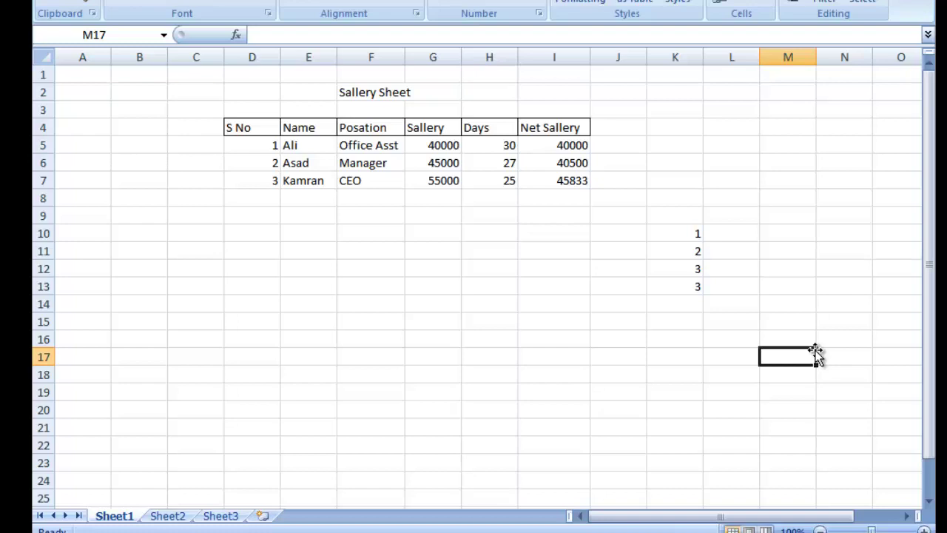
pyautogui.moveTo(695, 233); pyautogui.dragTo(693, 290)
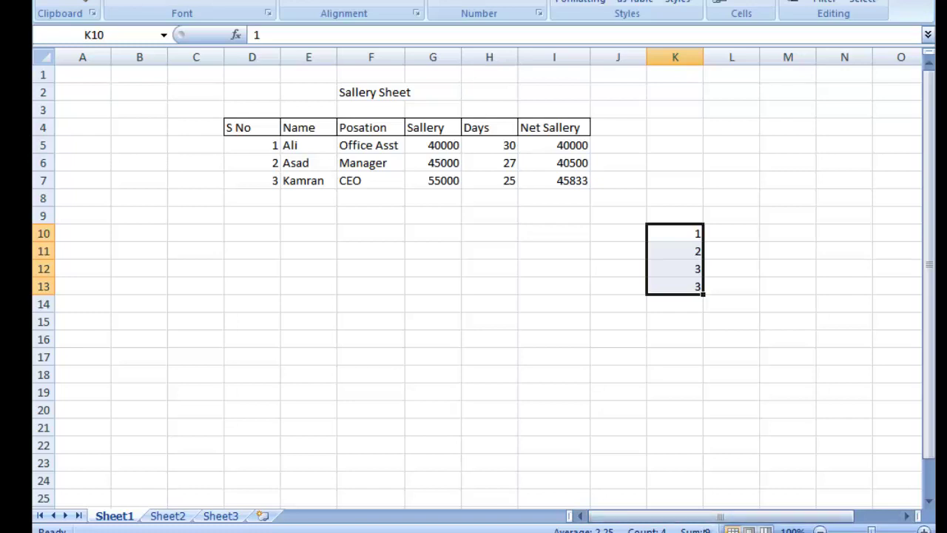
pyautogui.rightClick(554, 527)
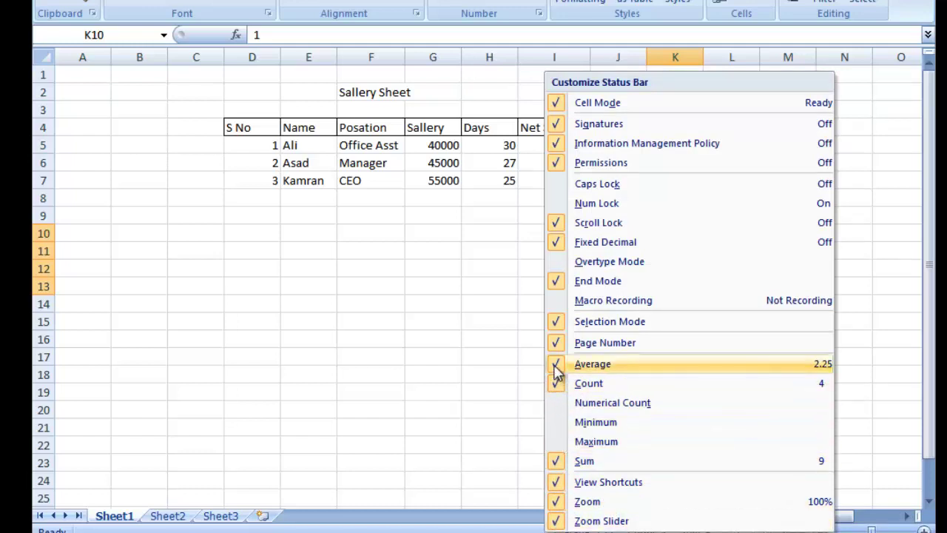
pyautogui.click(521, 383)
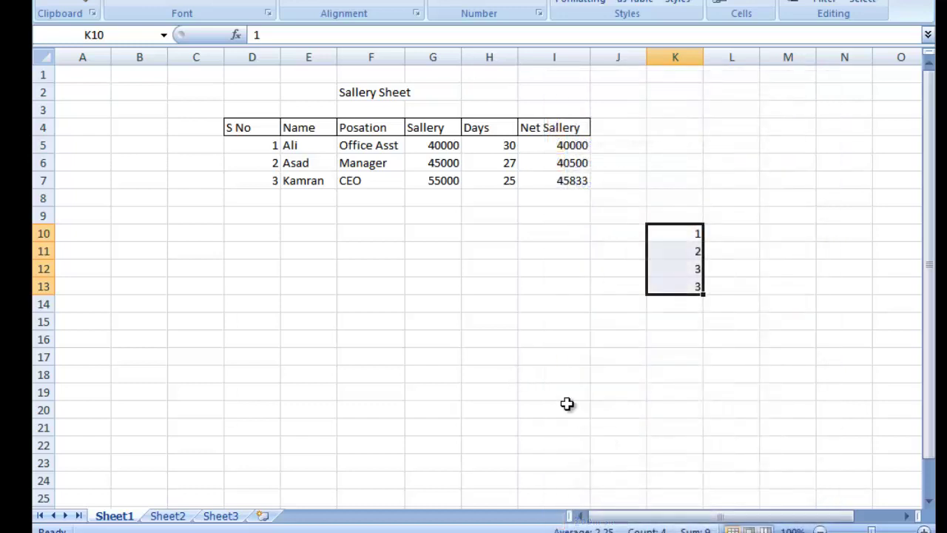
pyautogui.click(710, 393)
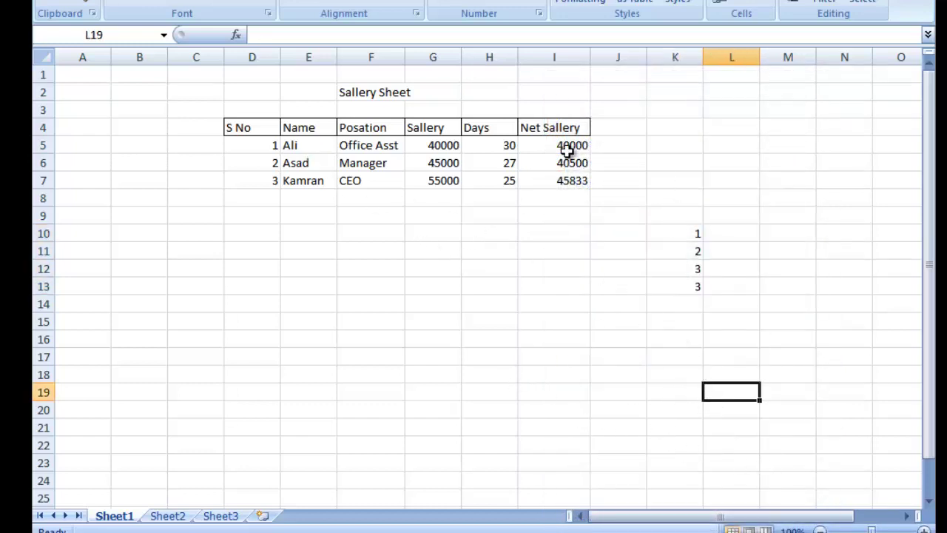
pyautogui.moveTo(442, 148); pyautogui.dragTo(437, 181)
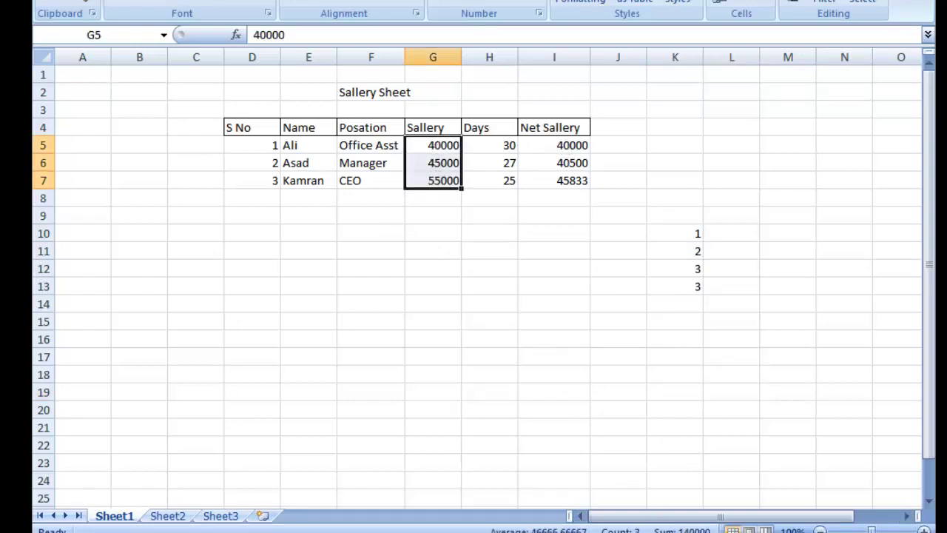
pyautogui.click(512, 372)
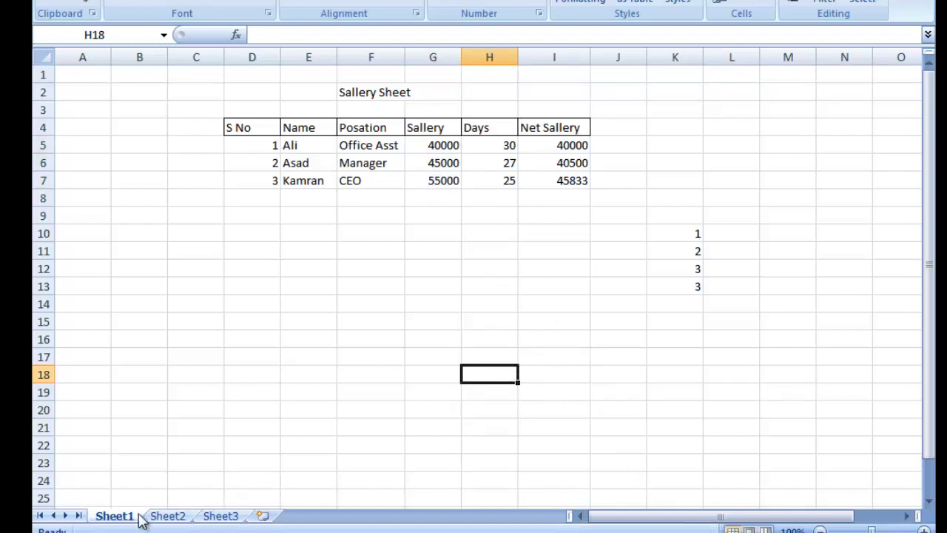
pyautogui.click(169, 516)
pyautogui.click(221, 516)
pyautogui.click(114, 516)
pyautogui.click(378, 351)
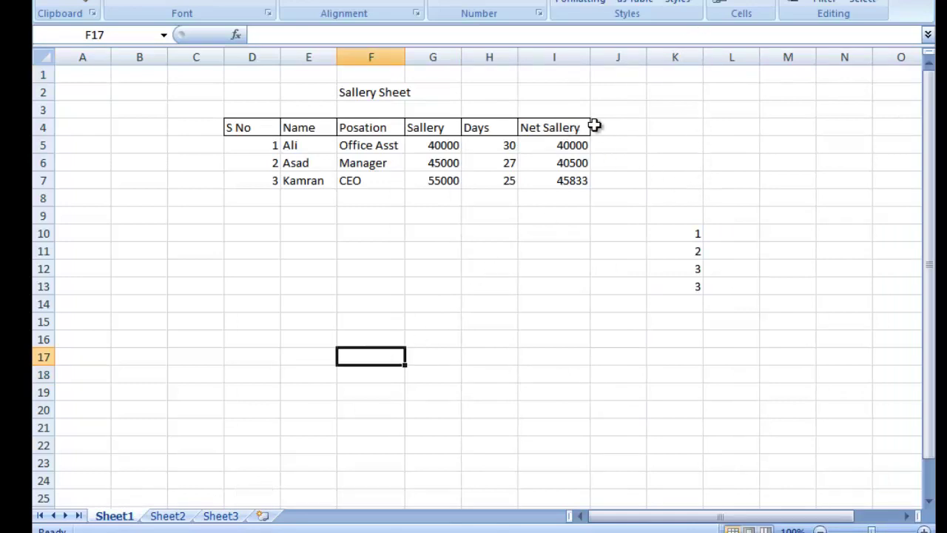
# Step: Apply the gray Check Cell style to the salary table D4:I7
pyautogui.moveTo(589, 123); pyautogui.dragTo(277, 181)
pyautogui.click(592, 3)
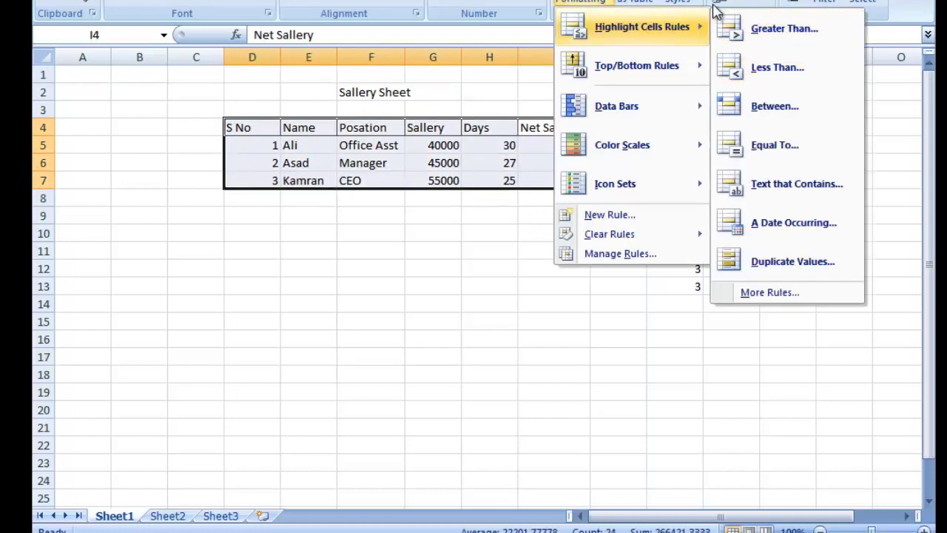
pyautogui.click(695, 6)
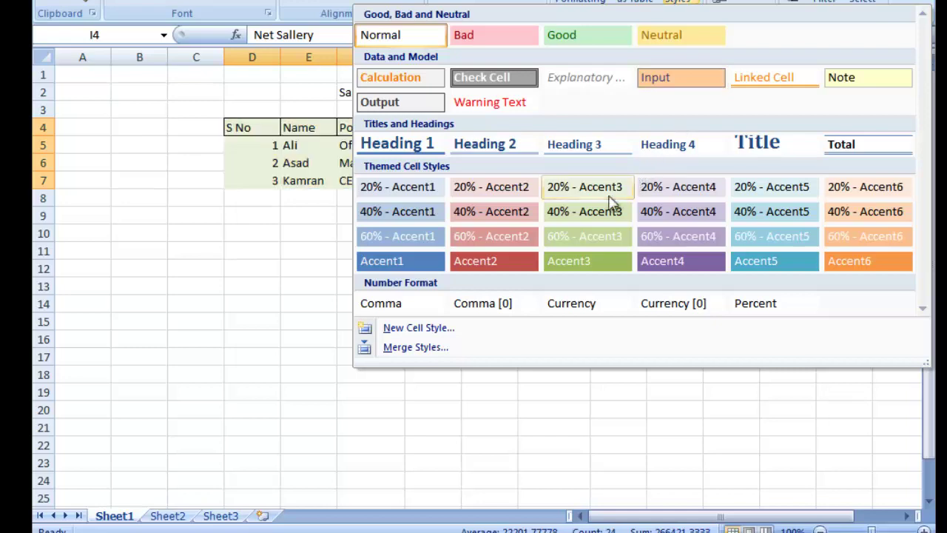
pyautogui.click(497, 80)
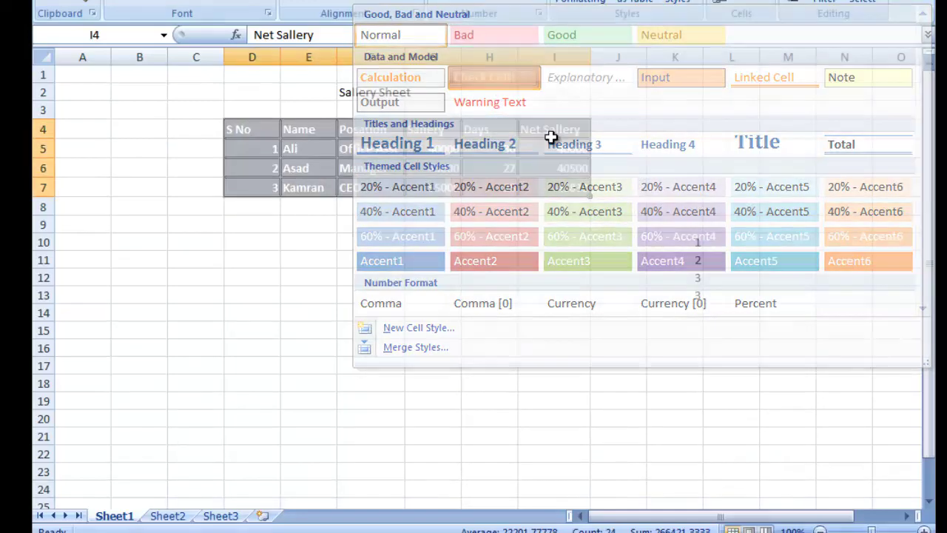
pyautogui.click(611, 241)
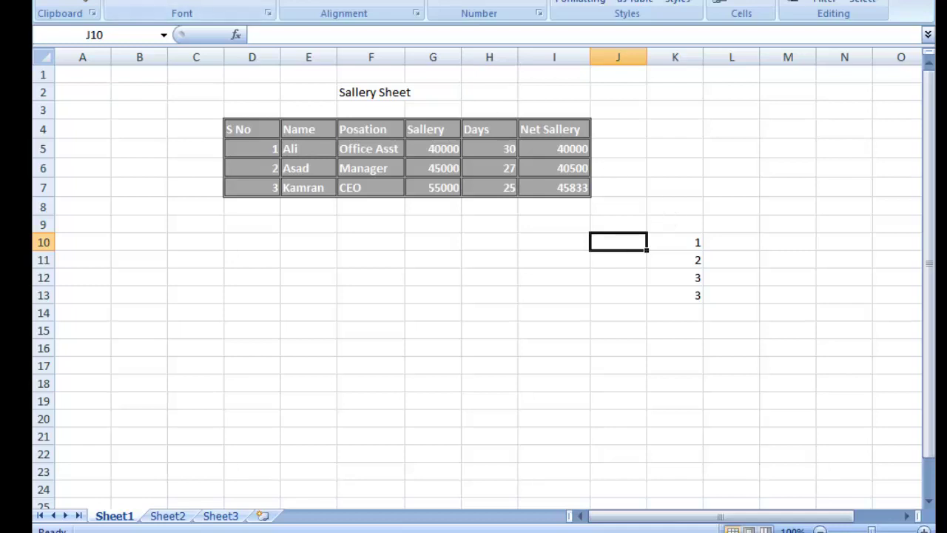
# Step: Save the workbook as 365
pyautogui.hotkey('alt', 'f')
pyautogui.click(88, 77)
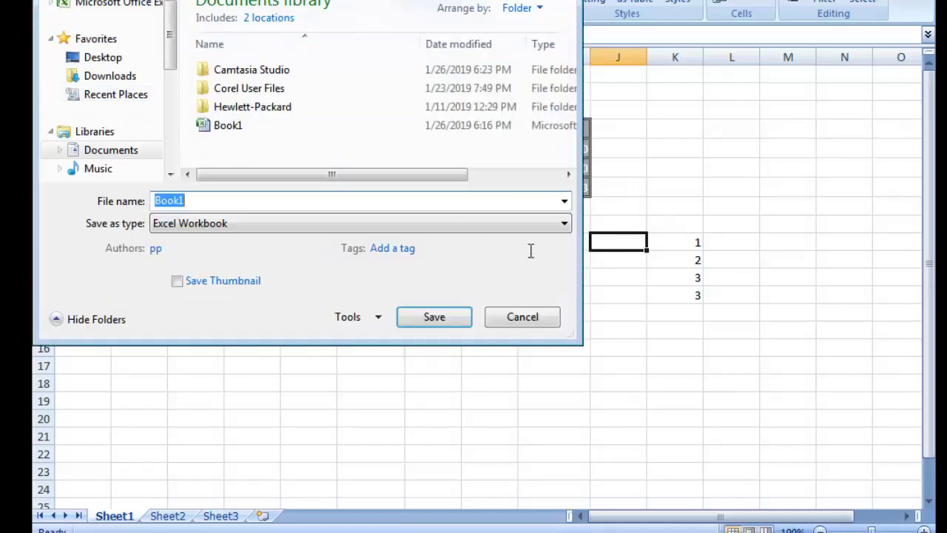
pyautogui.write('365')
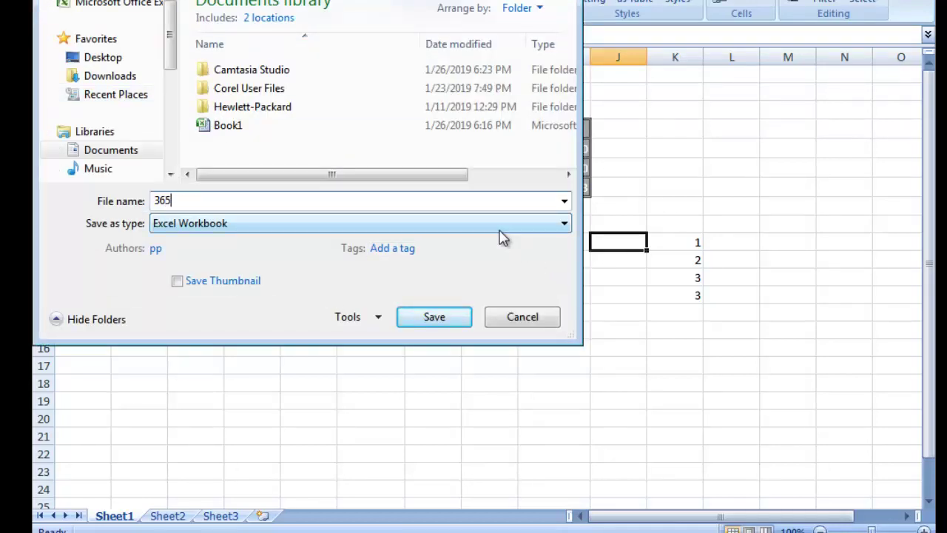
pyautogui.press('Return')
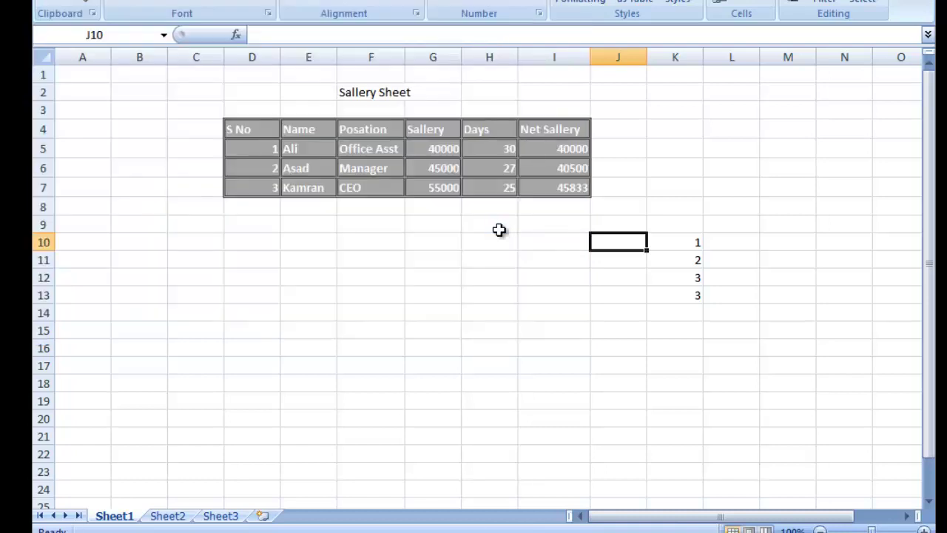
pyautogui.click(545, 281)
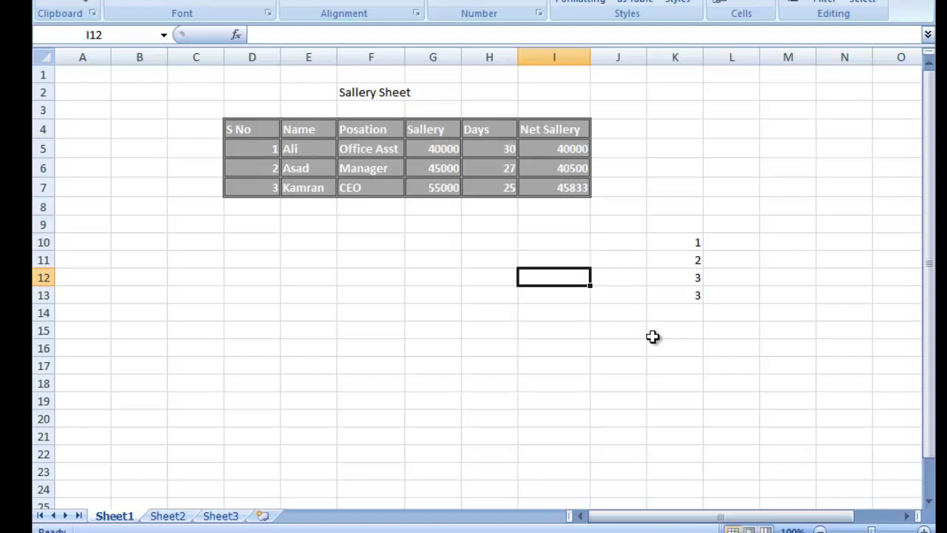
pyautogui.click(635, 361)
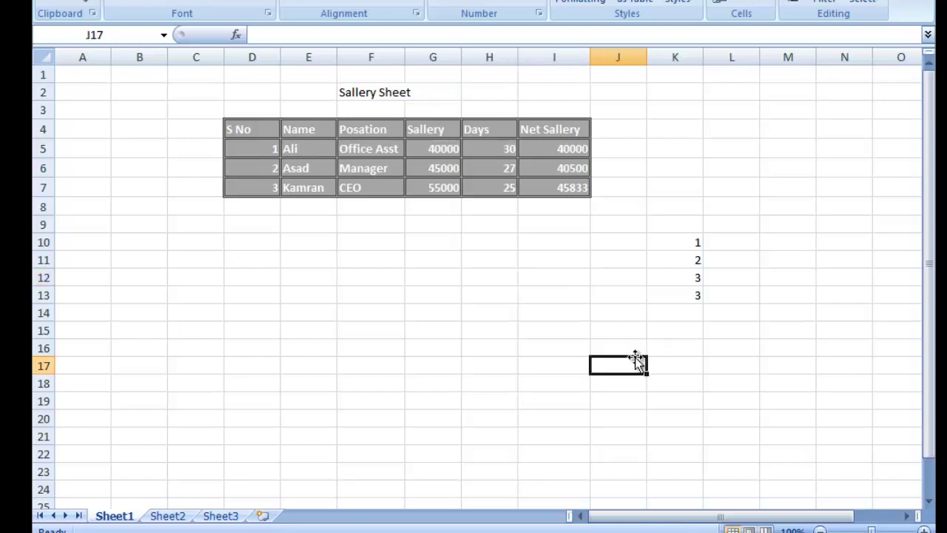
pyautogui.click(510, 313)
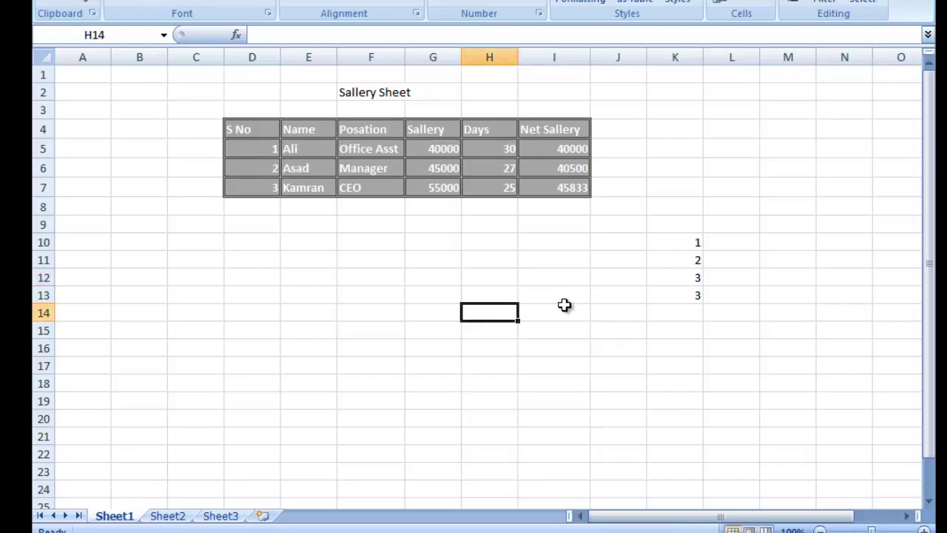